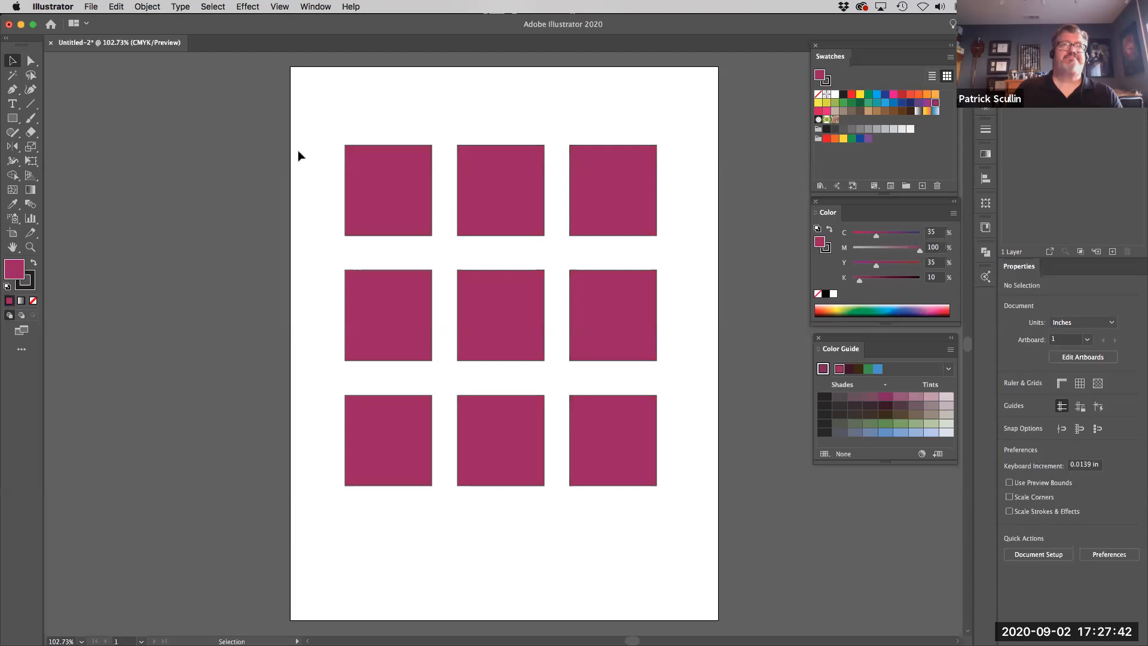
# - Move the Swatches and Color panels beside the top row of squares so both sit next to the artboard
pyautogui.click(321, 7)
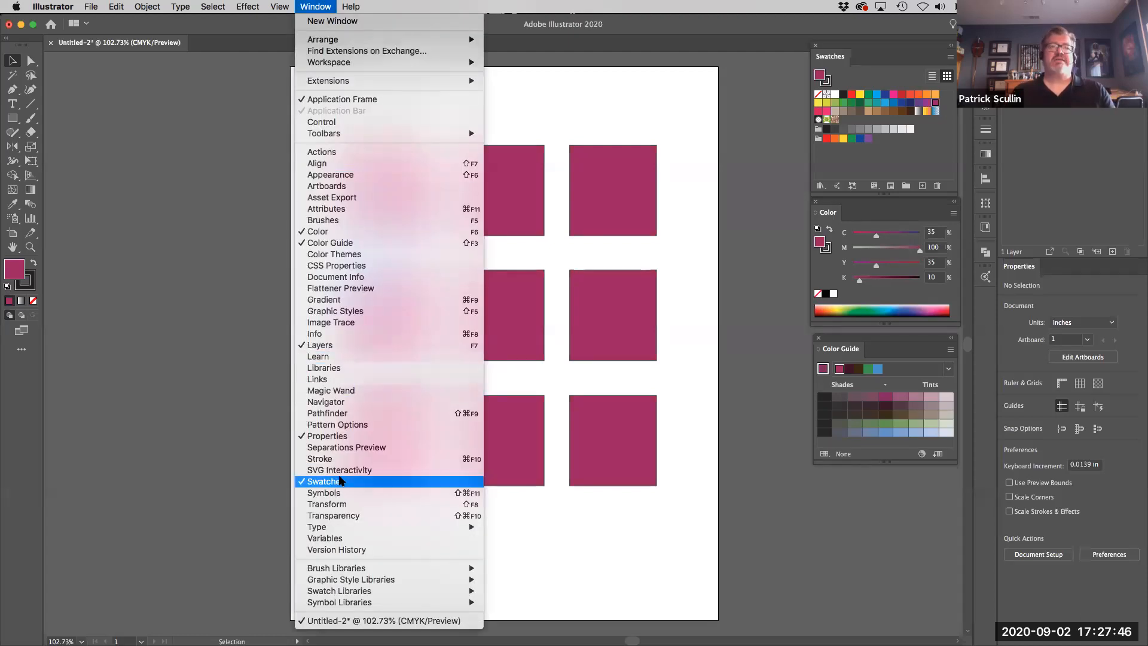
pyautogui.click(889, 48)
pyautogui.moveTo(889, 48); pyautogui.dragTo(750, 149)
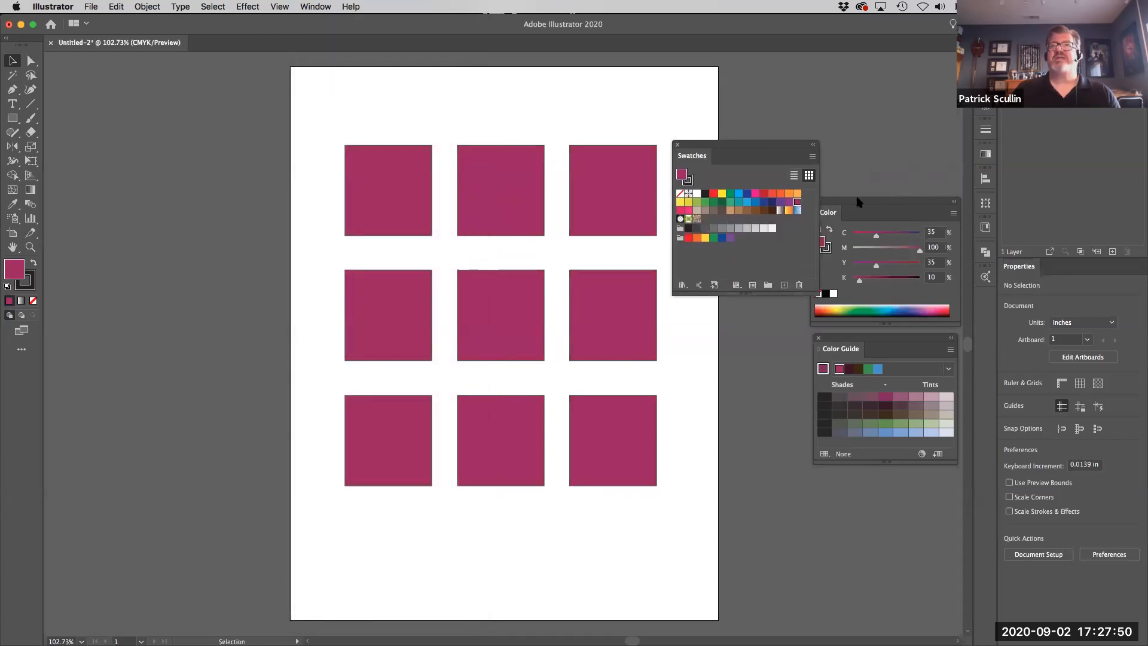
pyautogui.moveTo(859, 205); pyautogui.dragTo(874, 145)
pyautogui.moveTo(769, 144); pyautogui.dragTo(766, 133)
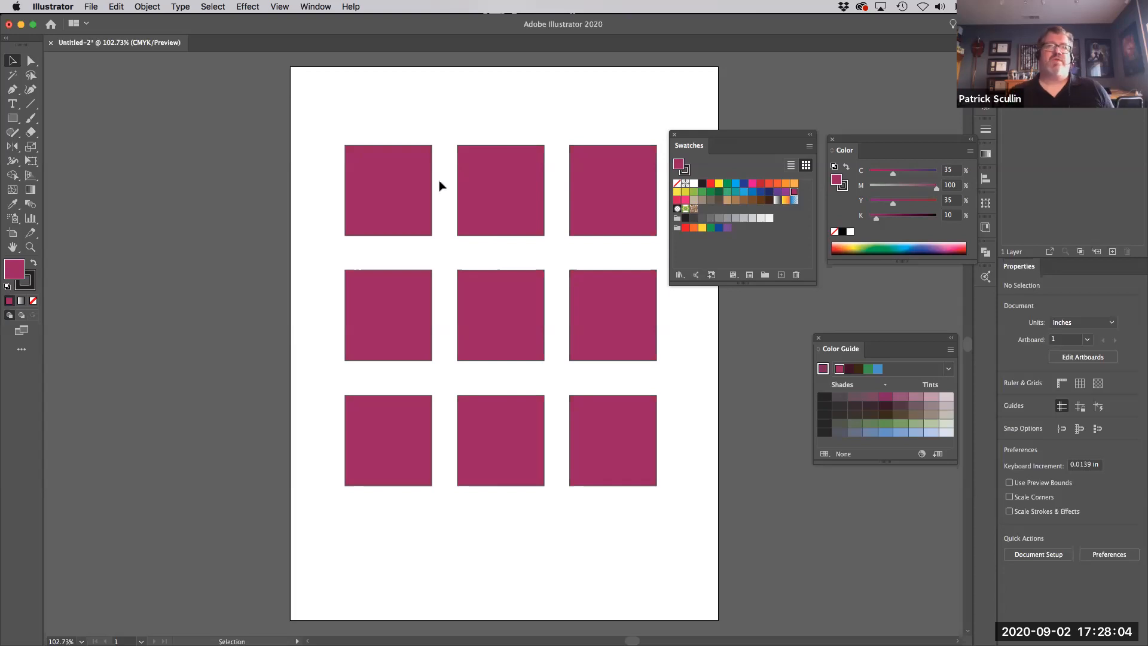
# - Fill the top-left square with the orange swatch, and replace it with the yellow swatch (C=20 M=0 Y=100 K=0)
pyautogui.click(384, 188)
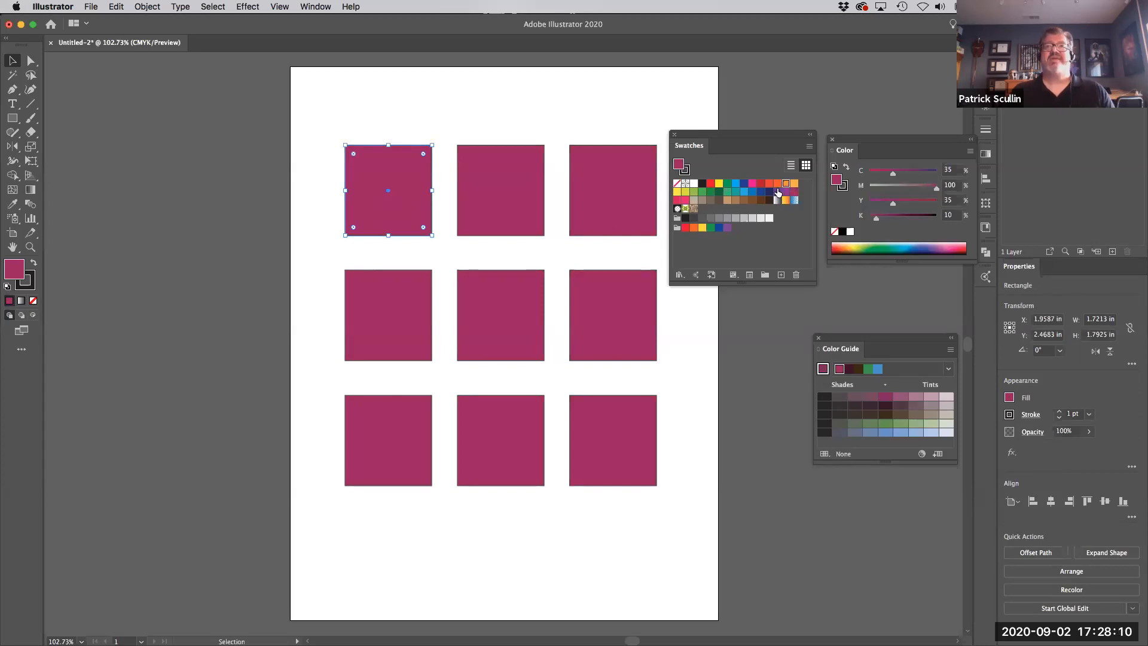
pyautogui.click(794, 184)
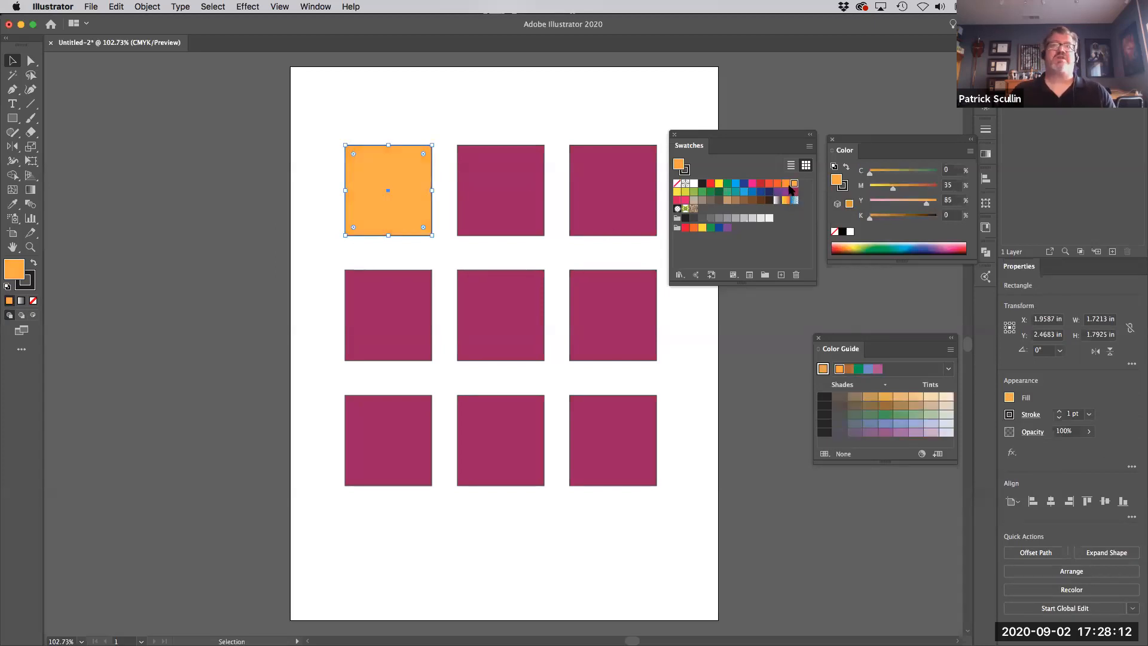
pyautogui.click(685, 192)
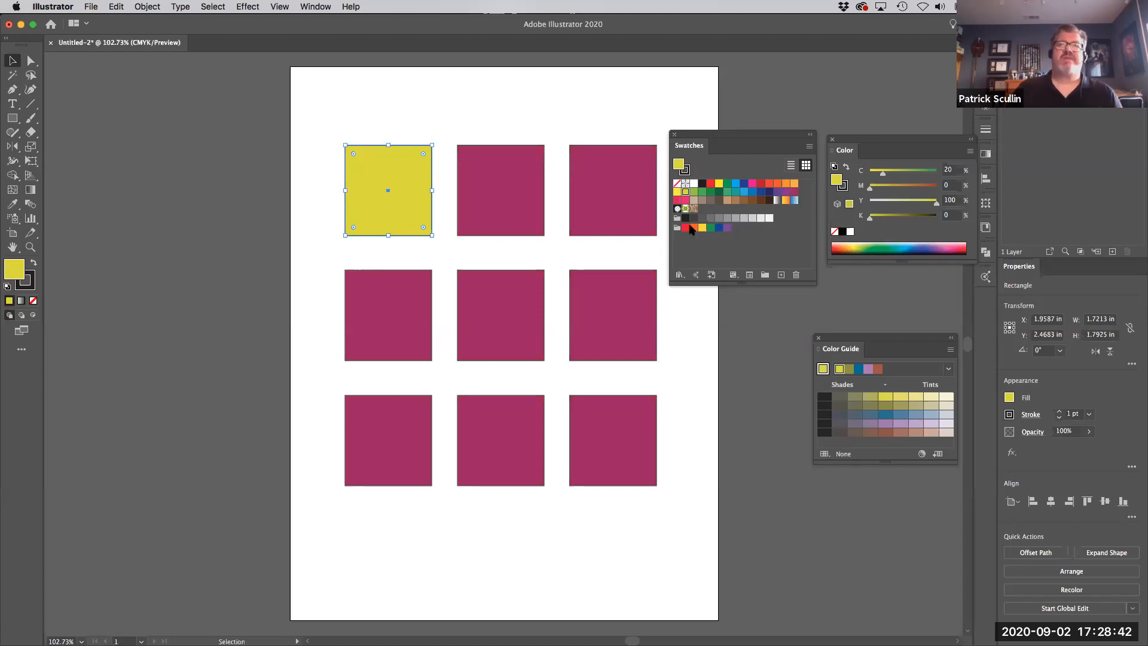
# - Darken the top-left square's fill to olive 6D6D19 with the Color Picker
pyautogui.doubleClick(16, 271)
pyautogui.moveTo(778, 178); pyautogui.dragTo(368, 266)
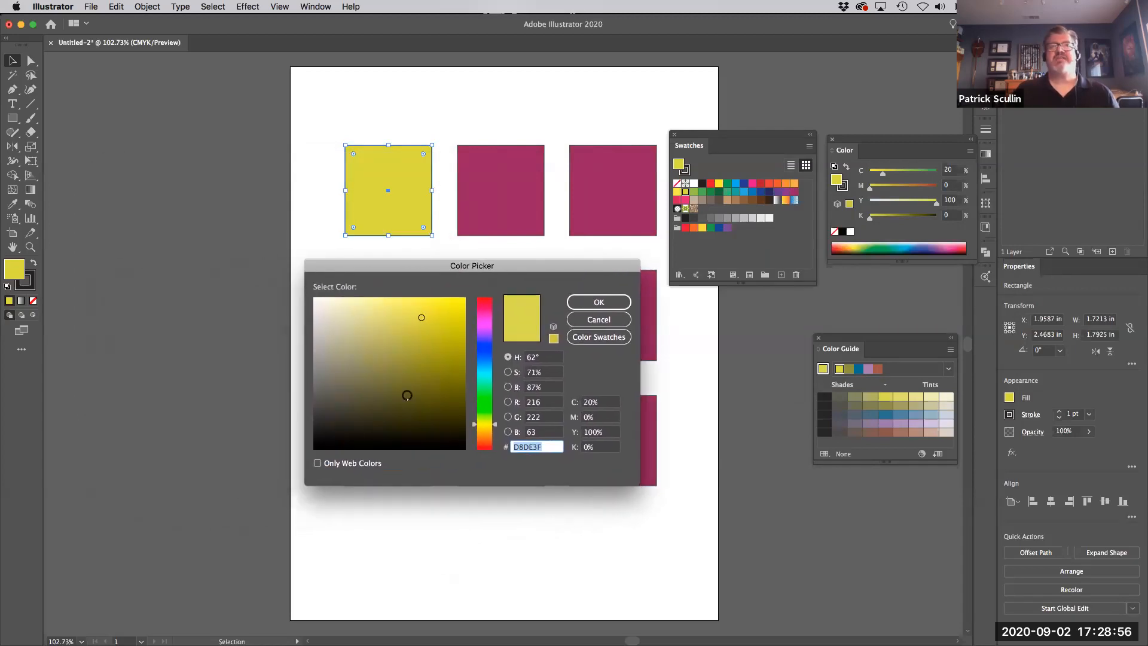
pyautogui.moveTo(422, 323)
pyautogui.mouseDown()
pyautogui.moveTo(403, 366)
pyautogui.moveTo(364, 371)
pyautogui.moveTo(417, 322)
pyautogui.moveTo(422, 373)
pyautogui.mouseUp()
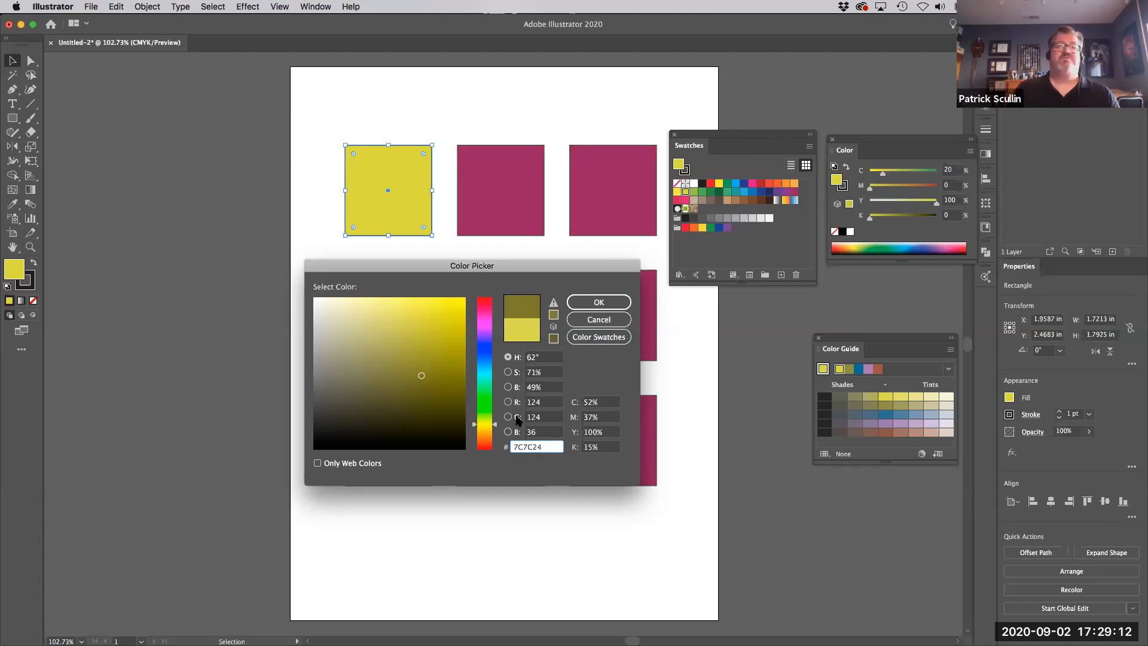
pyautogui.click(424, 375)
pyautogui.moveTo(424, 375)
pyautogui.mouseDown()
pyautogui.moveTo(438, 342)
pyautogui.moveTo(426, 402)
pyautogui.moveTo(431, 384)
pyautogui.mouseUp()
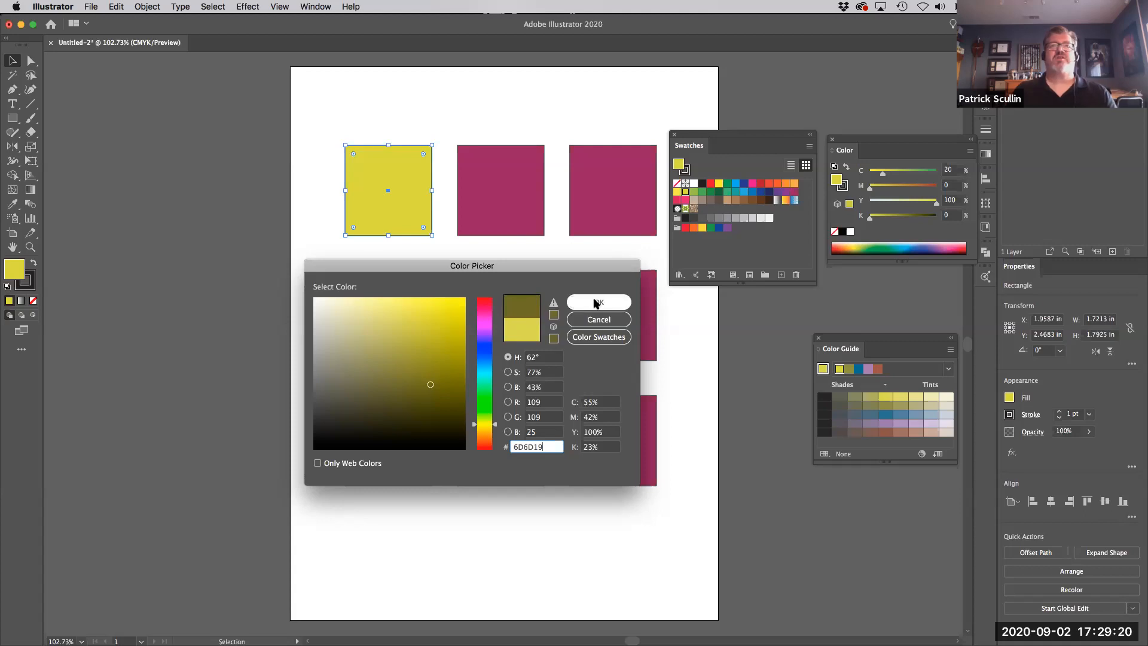
pyautogui.click(627, 303)
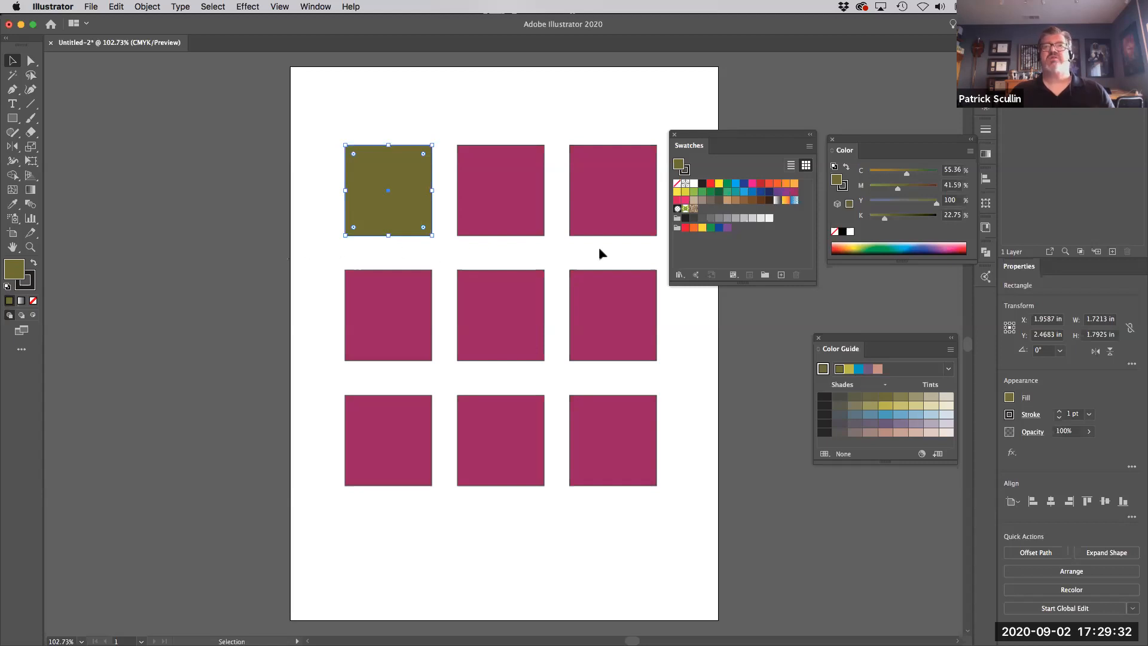
# - Save the olive fill as a new global Process Color swatch in CMYK mode, named C=55 M=42 Y=100 K=23
pyautogui.click(782, 276)
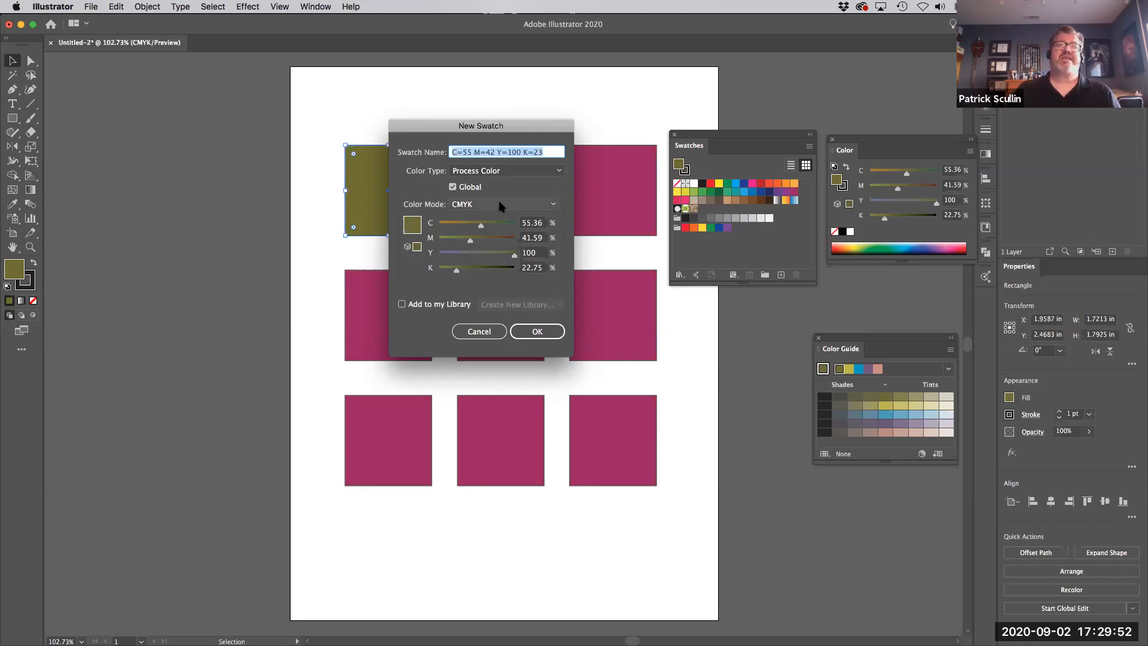
pyautogui.click(556, 172)
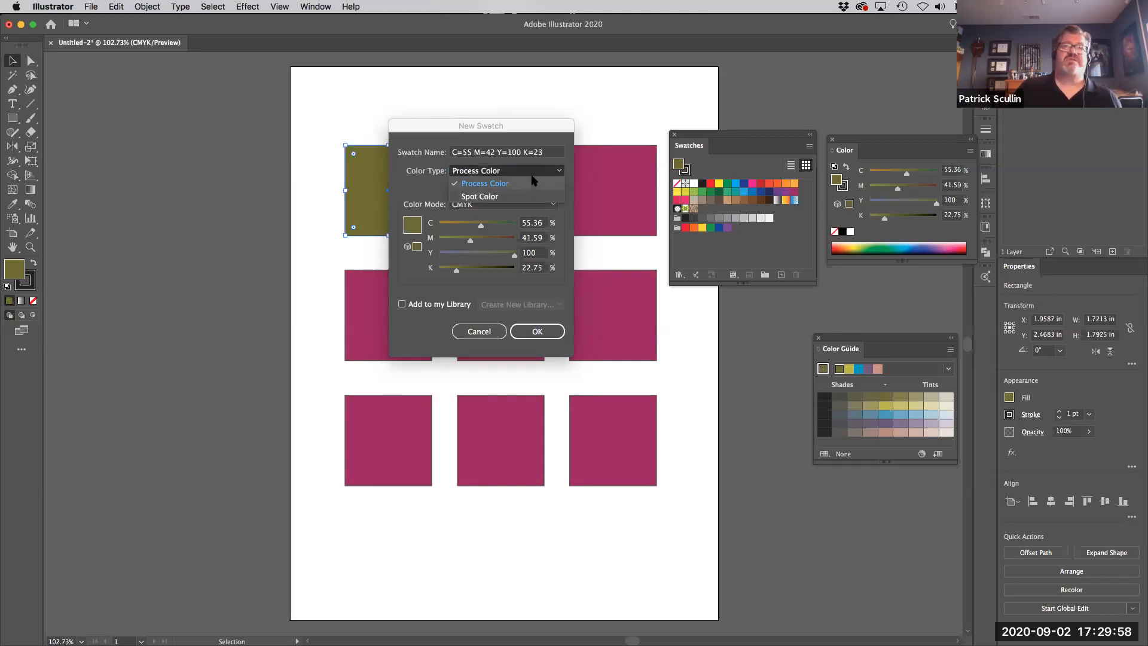
pyautogui.click(479, 183)
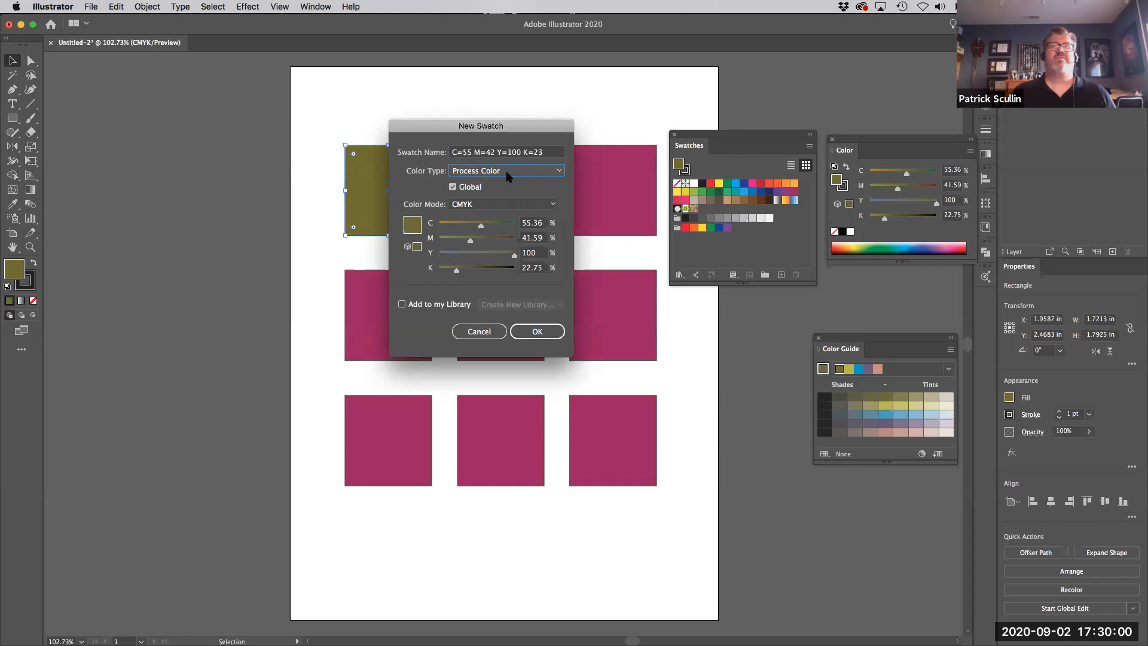
pyautogui.click(524, 331)
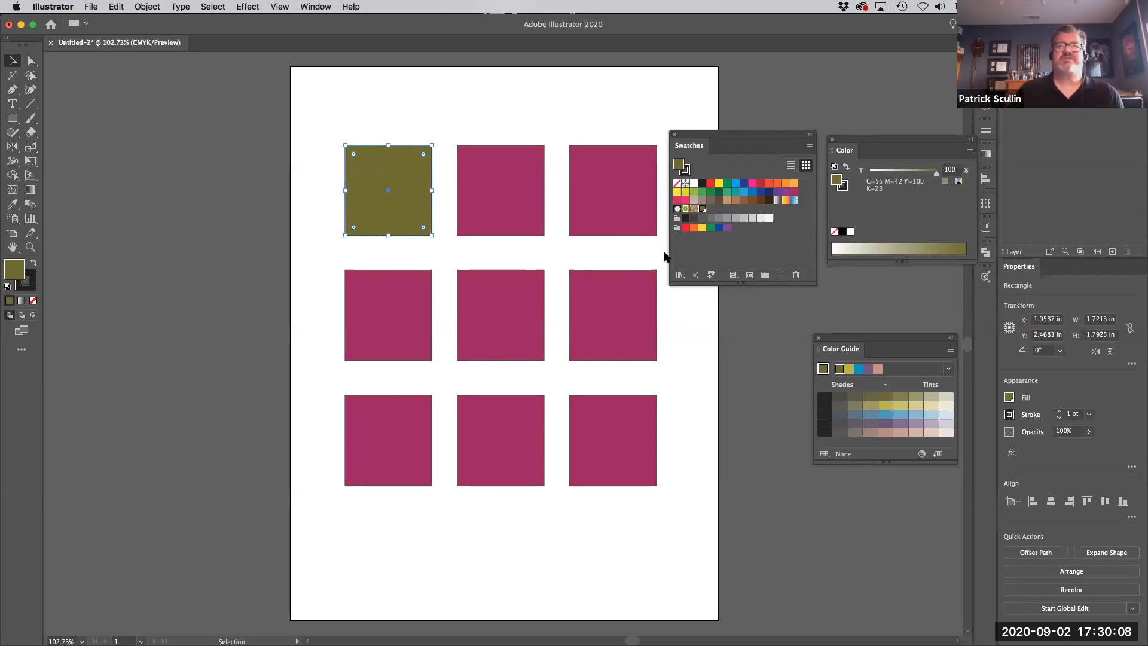
# - Select the top-middle square and place the Color panel on the other side of the artboard with its CMYK sliders expanded
pyautogui.click(476, 191)
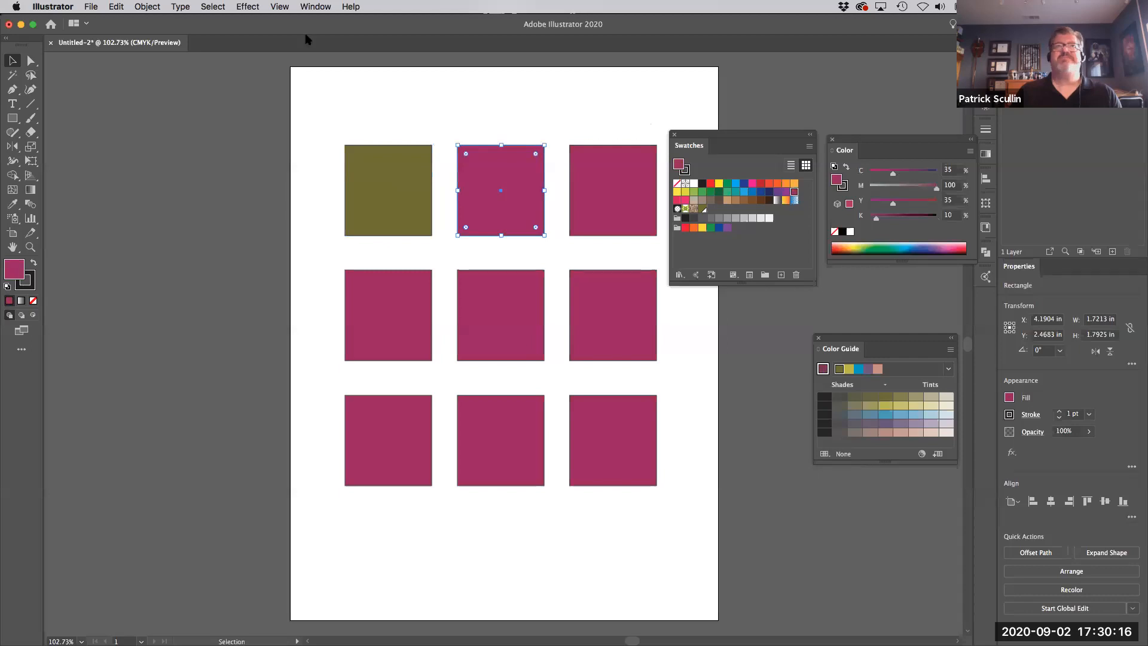
pyautogui.click(316, 6)
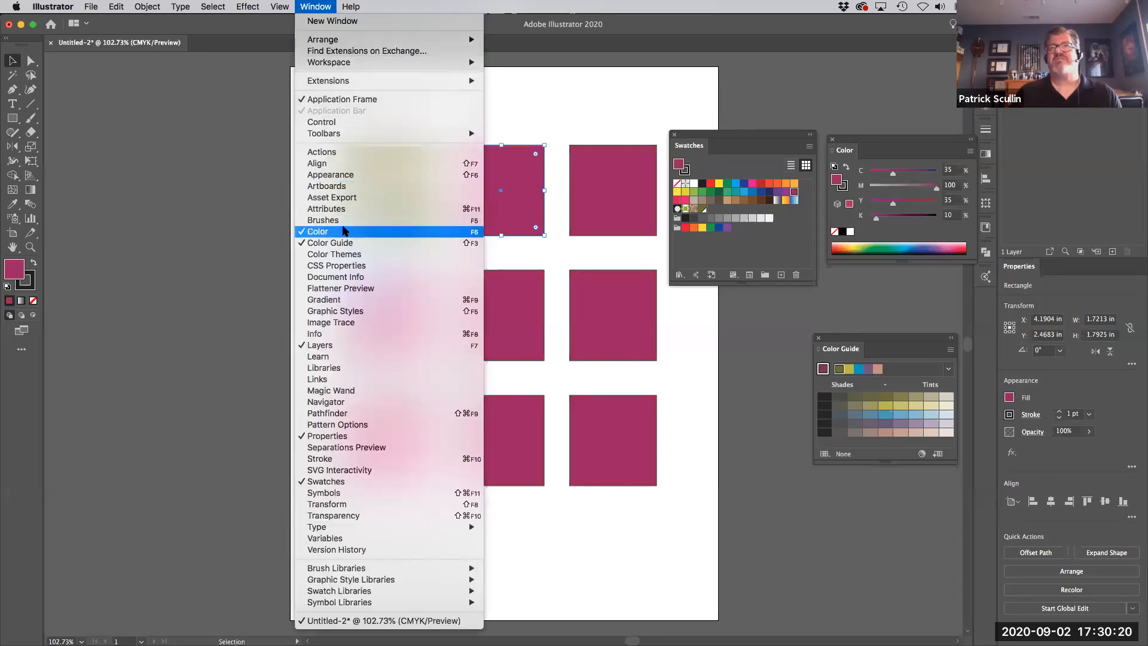
pyautogui.click(842, 151)
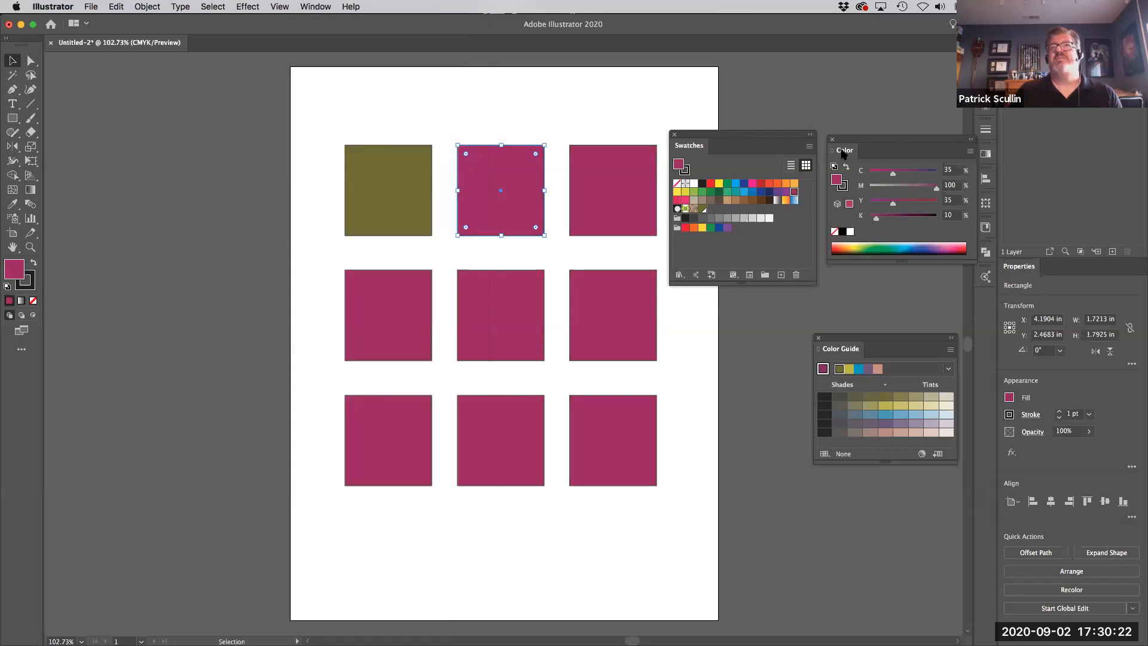
pyautogui.doubleClick(841, 151)
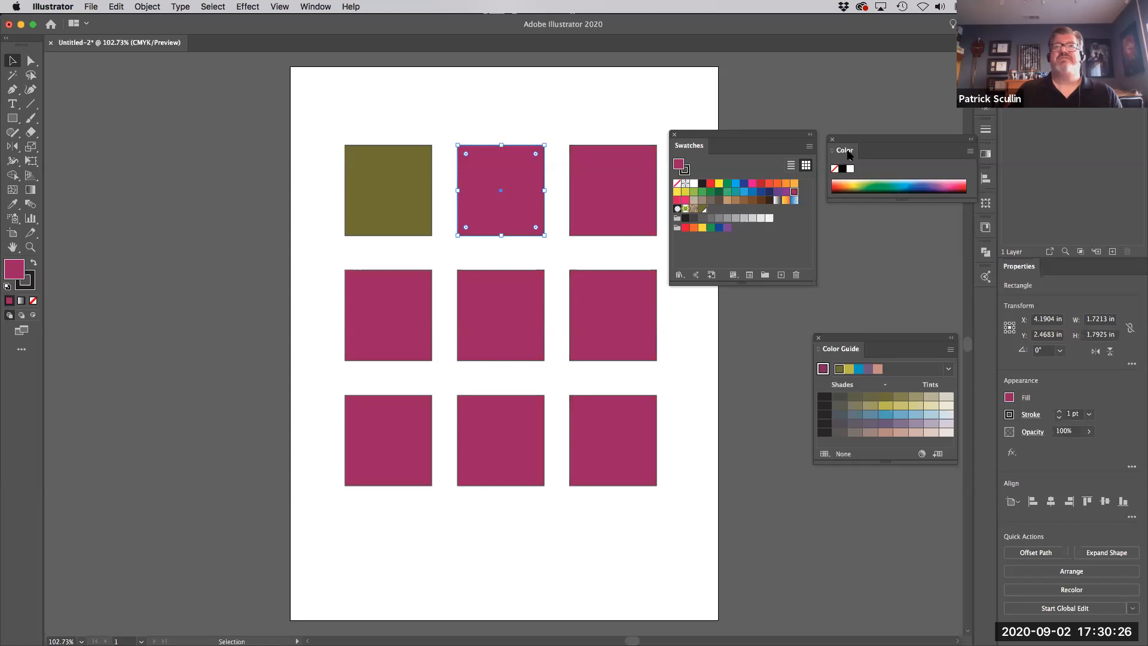
pyautogui.moveTo(866, 144); pyautogui.dragTo(185, 168)
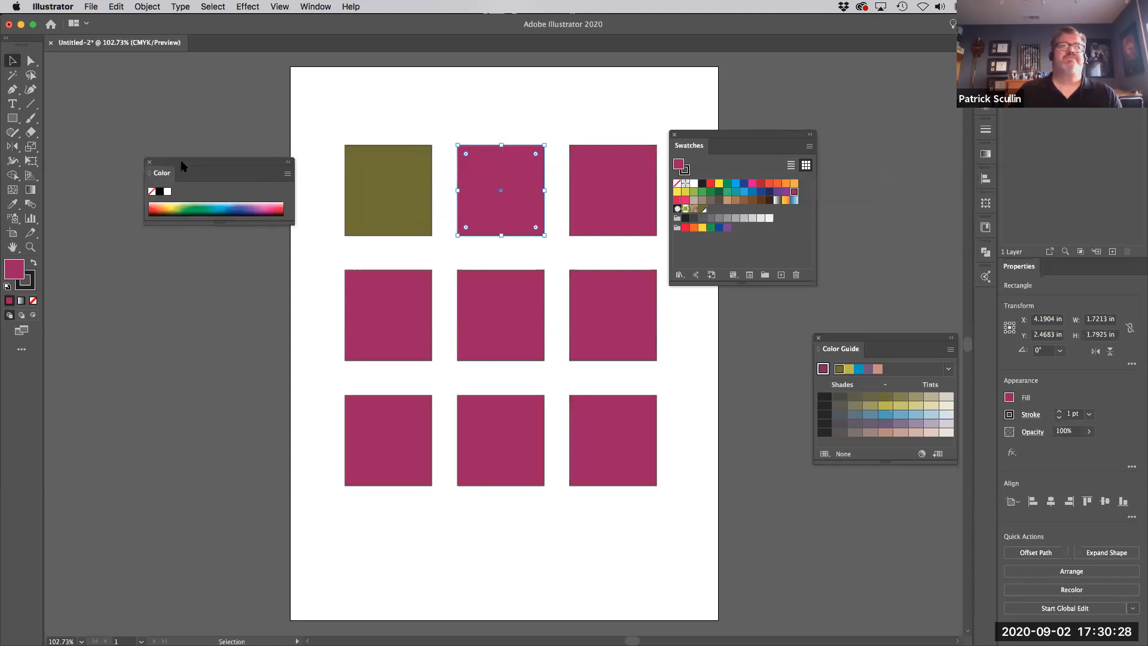
pyautogui.click(164, 174)
pyautogui.click(164, 175)
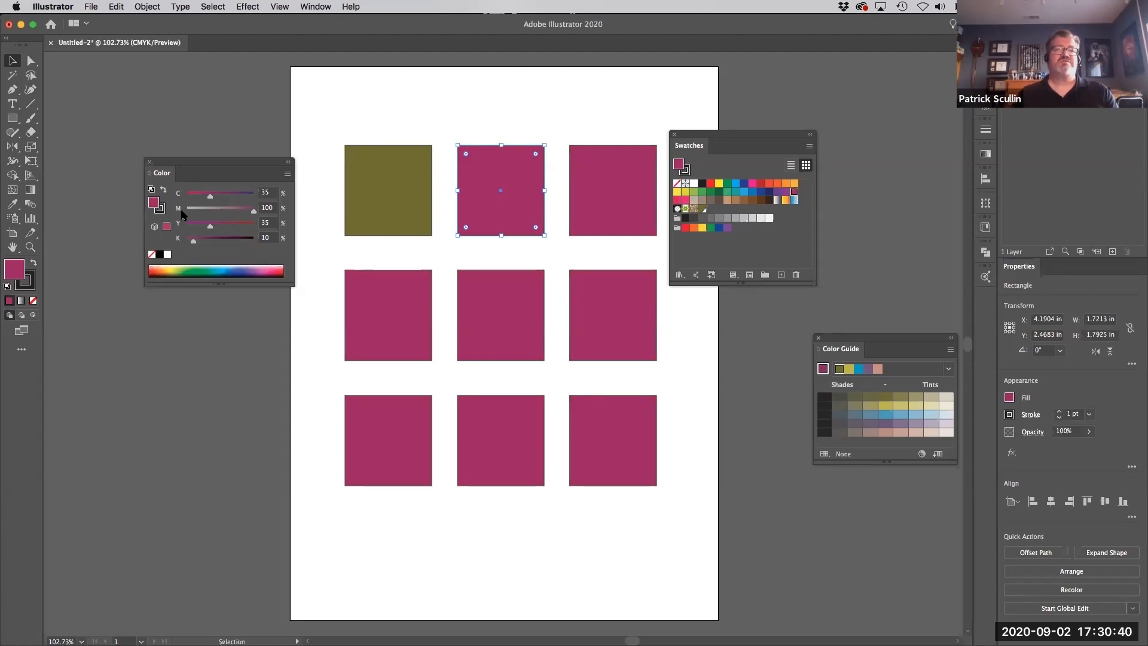
# - Try several blue and green fills from the CMYK spectrum on the top-middle square
pyautogui.click(230, 264)
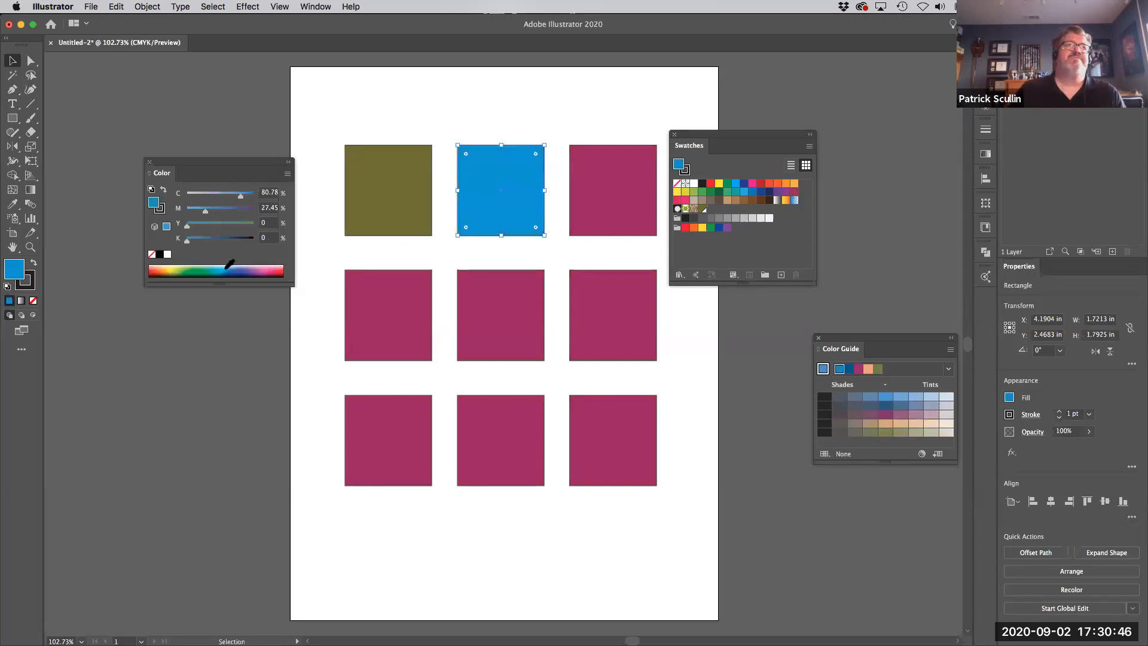
pyautogui.click(216, 261)
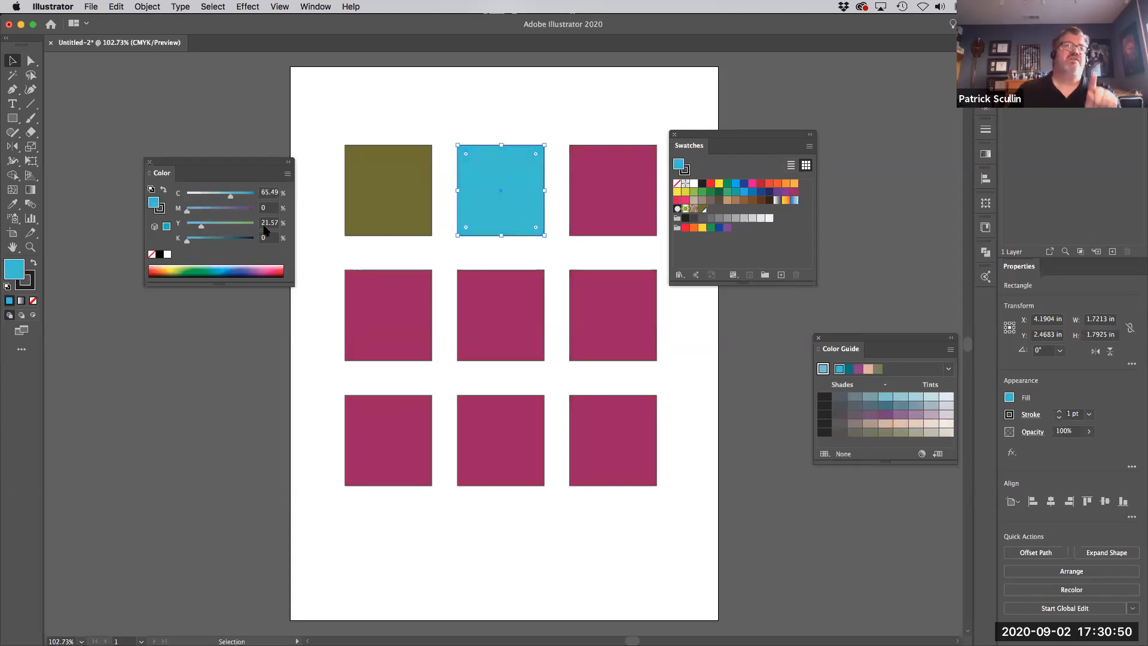
pyautogui.click(234, 266)
pyautogui.click(216, 266)
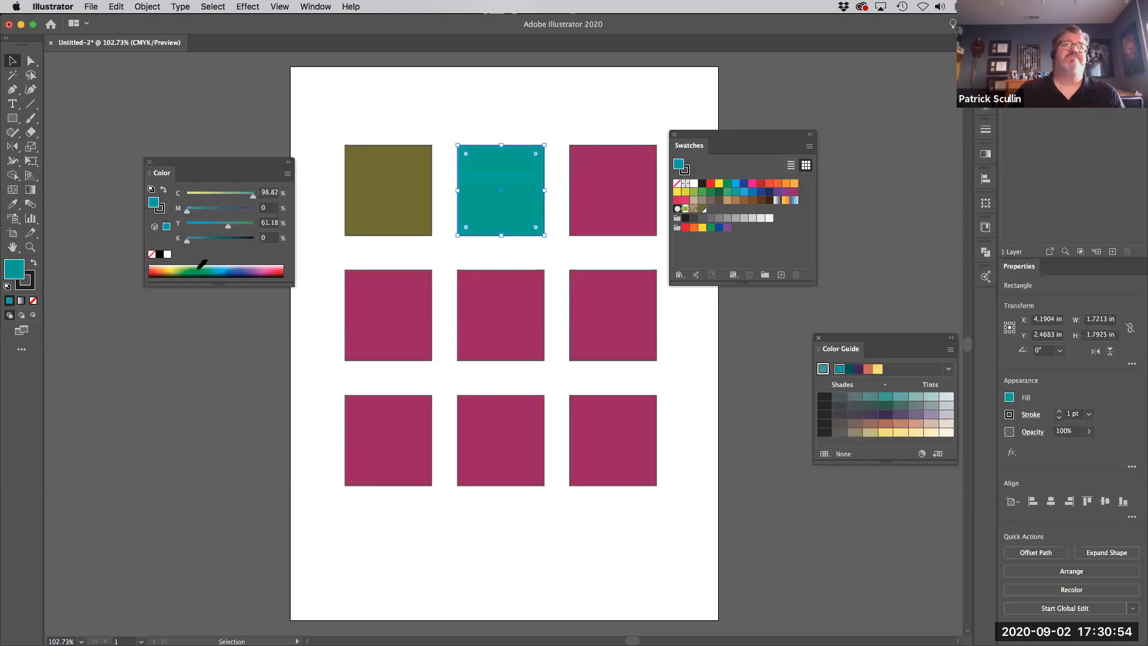
pyautogui.click(201, 270)
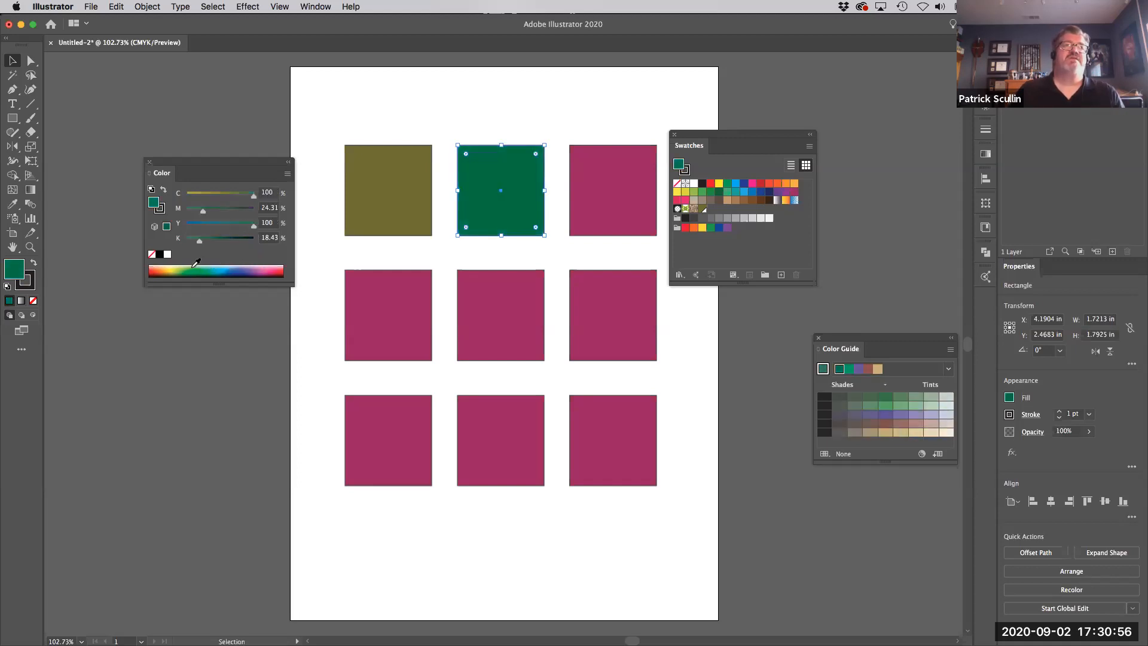
pyautogui.click(216, 267)
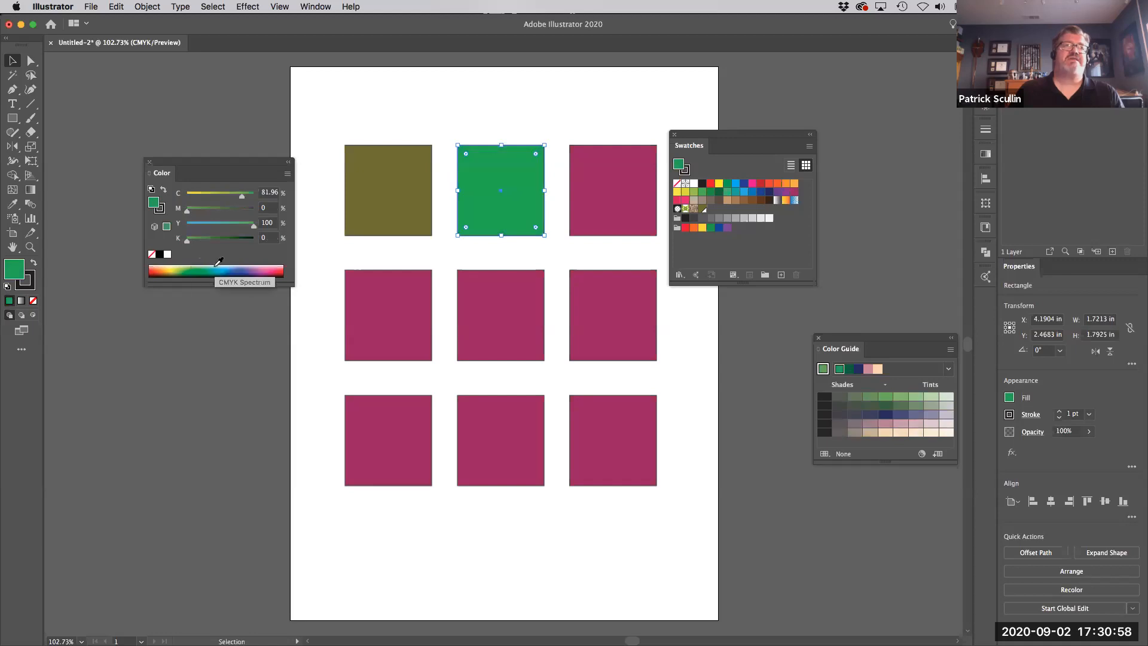
pyautogui.click(238, 266)
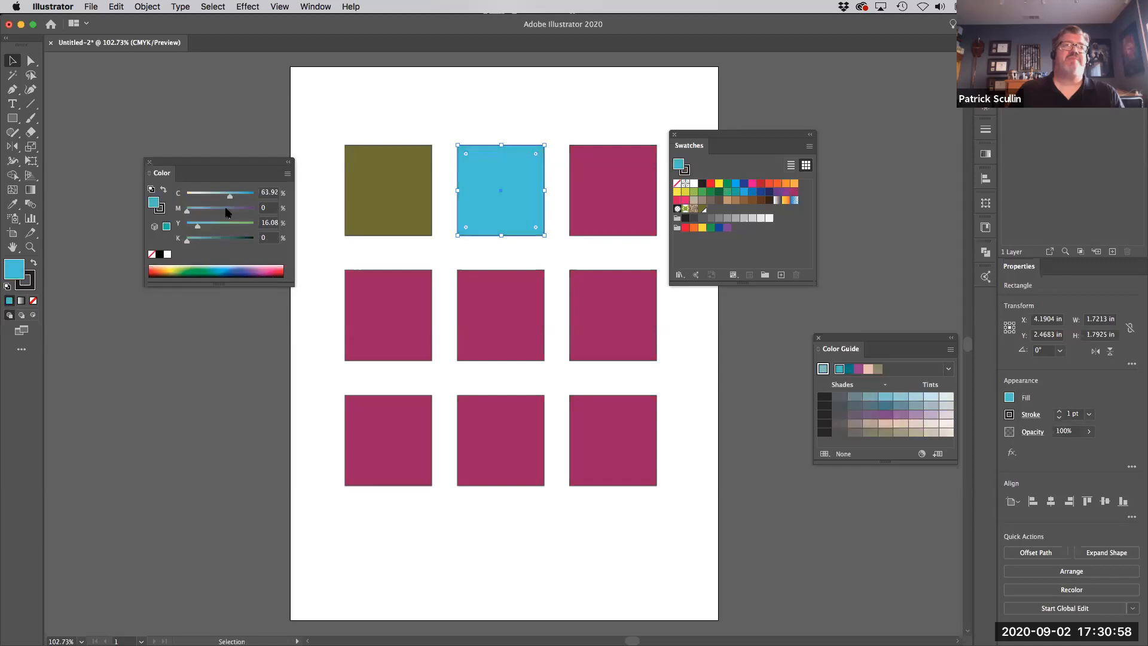
# - Fill the top-middle square with teal (C 91.76, M 0, Y 69.41, K 0) from an enlarged CMYK spectrum and save it as a swatch
pyautogui.moveTo(216, 286); pyautogui.dragTo(206, 365)
pyautogui.click(212, 312)
pyautogui.moveTo(211, 311)
pyautogui.mouseDown()
pyautogui.moveTo(235, 295)
pyautogui.moveTo(235, 308)
pyautogui.mouseUp()
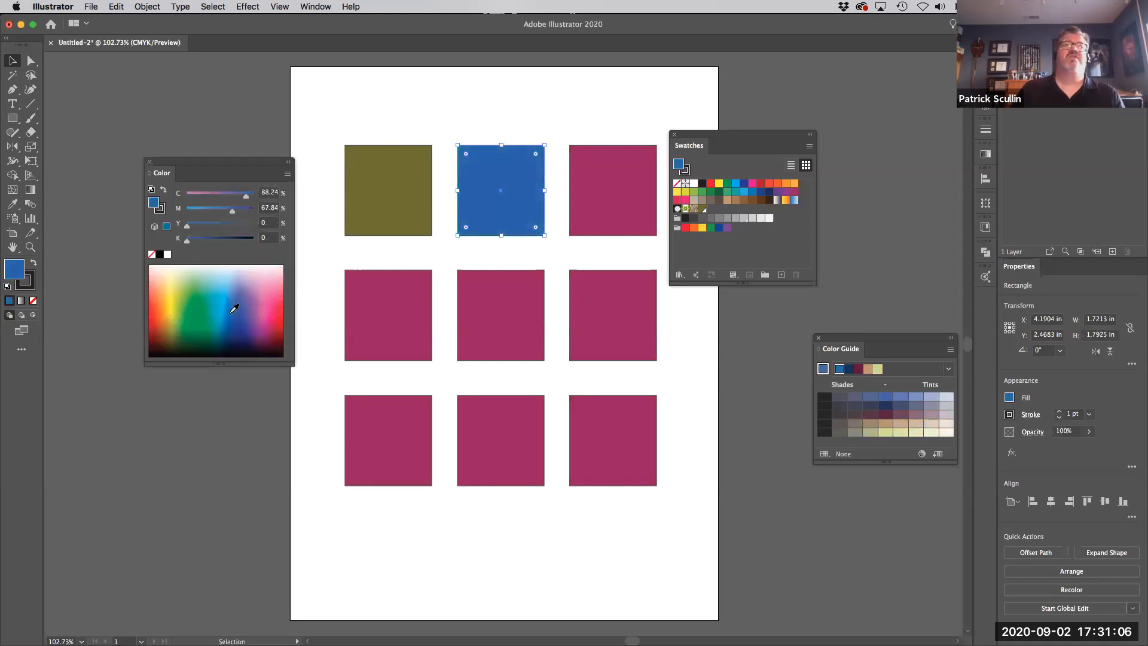
pyautogui.click(211, 299)
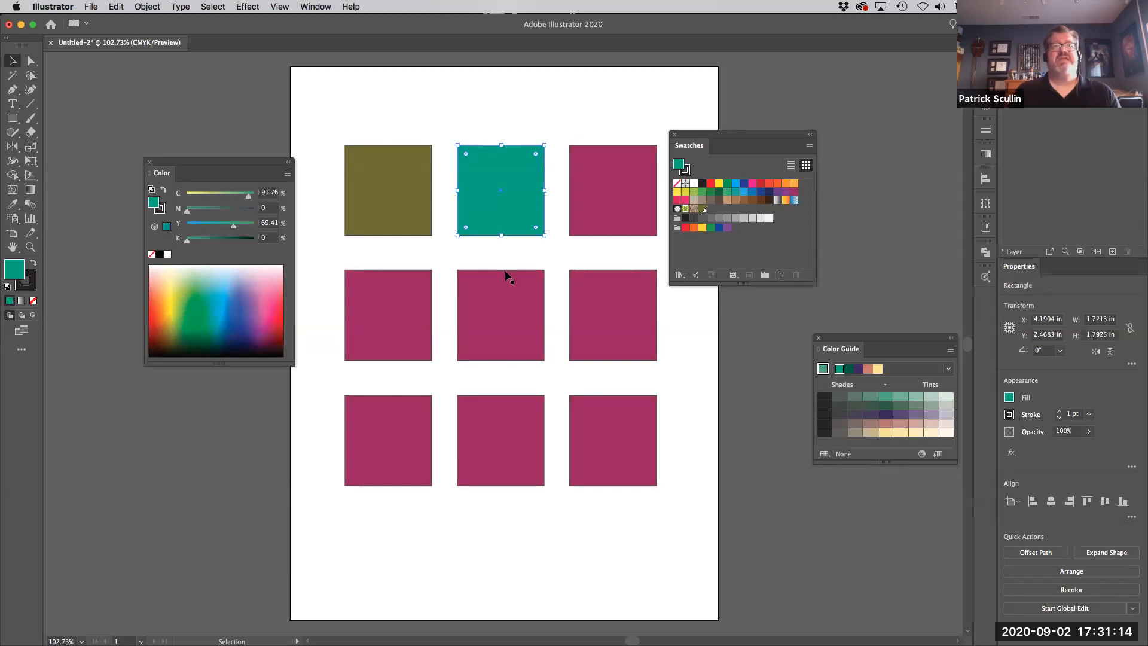
pyautogui.moveTo(58, 272); pyautogui.dragTo(737, 245)
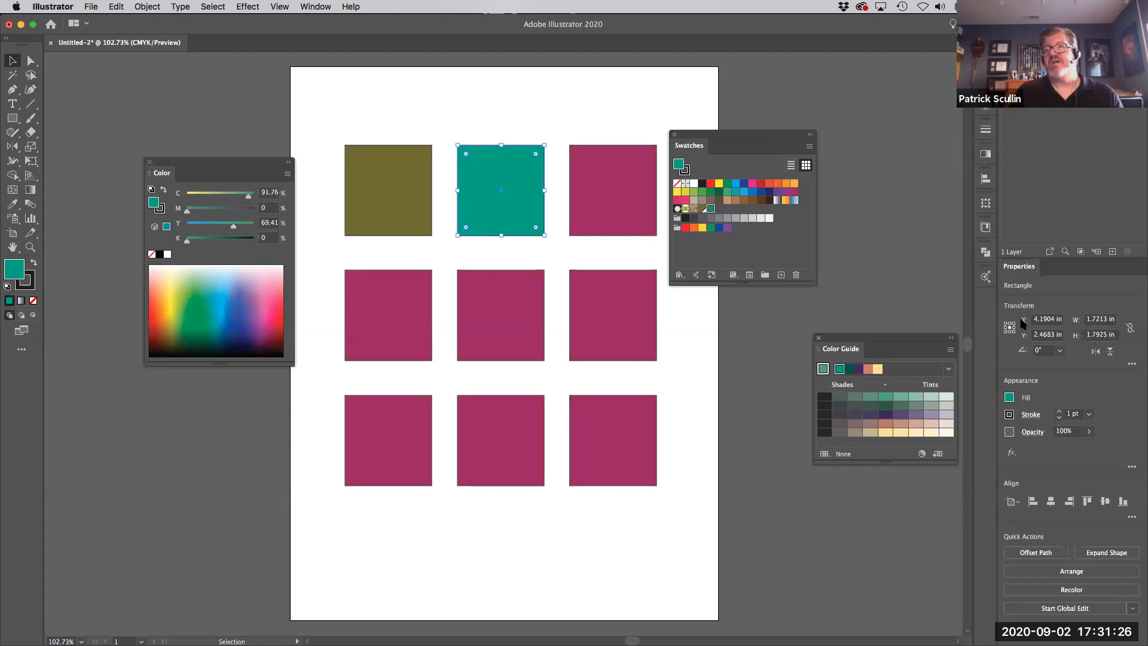
# - Examine the swatches offered for the top-middle square's fill and stroke in its appearance properties
pyautogui.click(1009, 398)
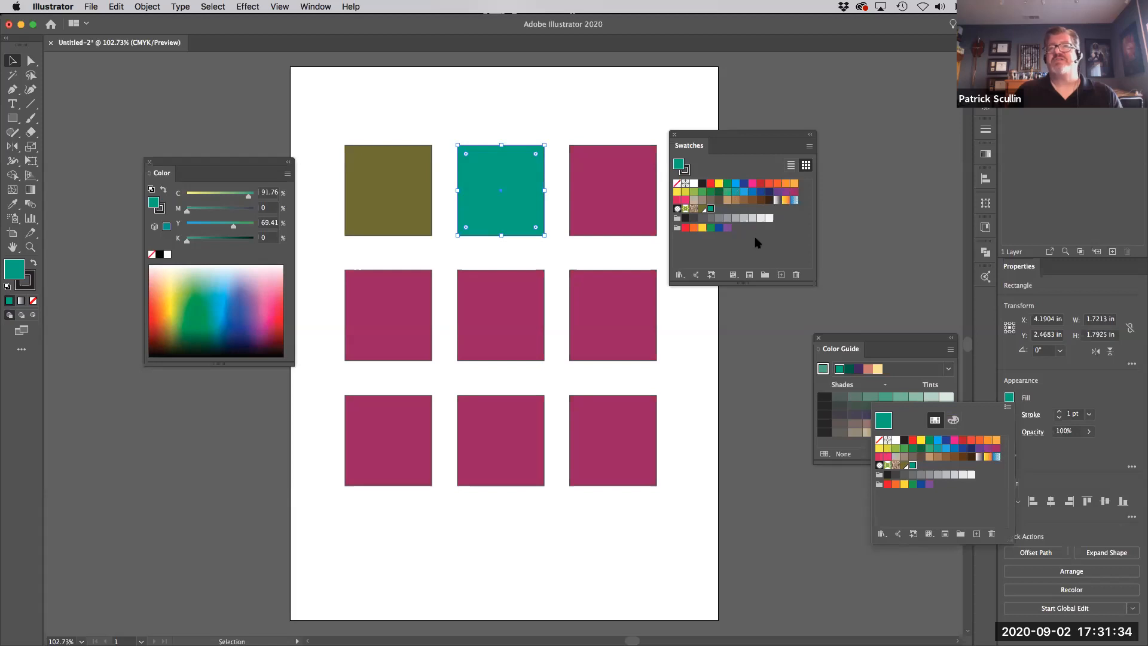
pyautogui.click(1081, 400)
pyautogui.click(1010, 414)
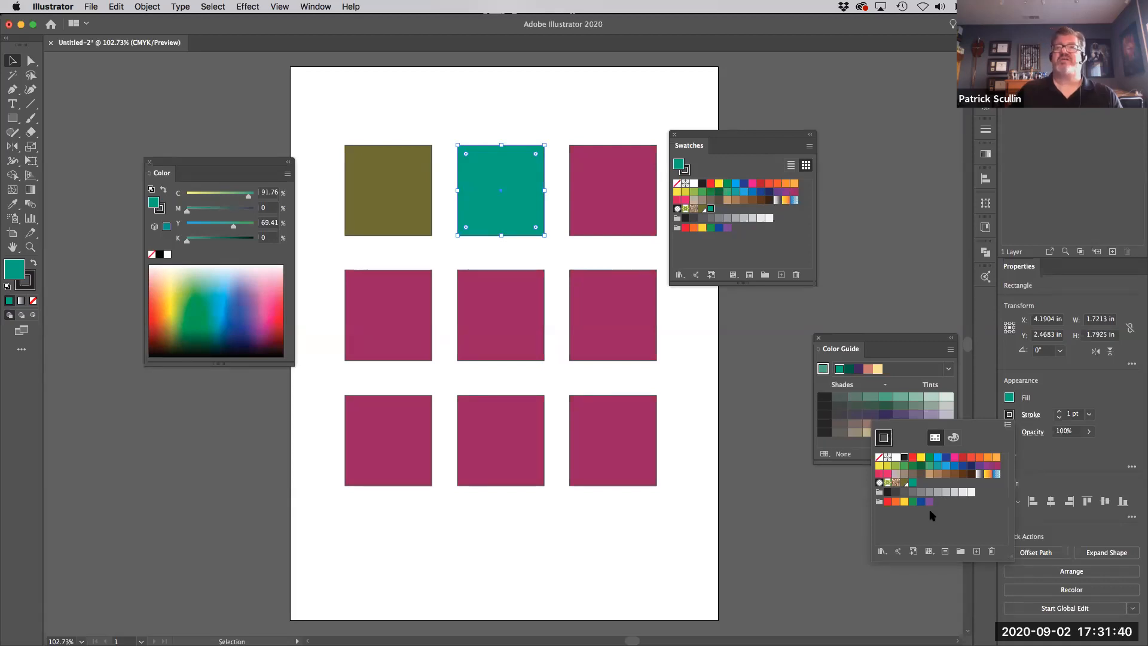
pyautogui.click(1070, 378)
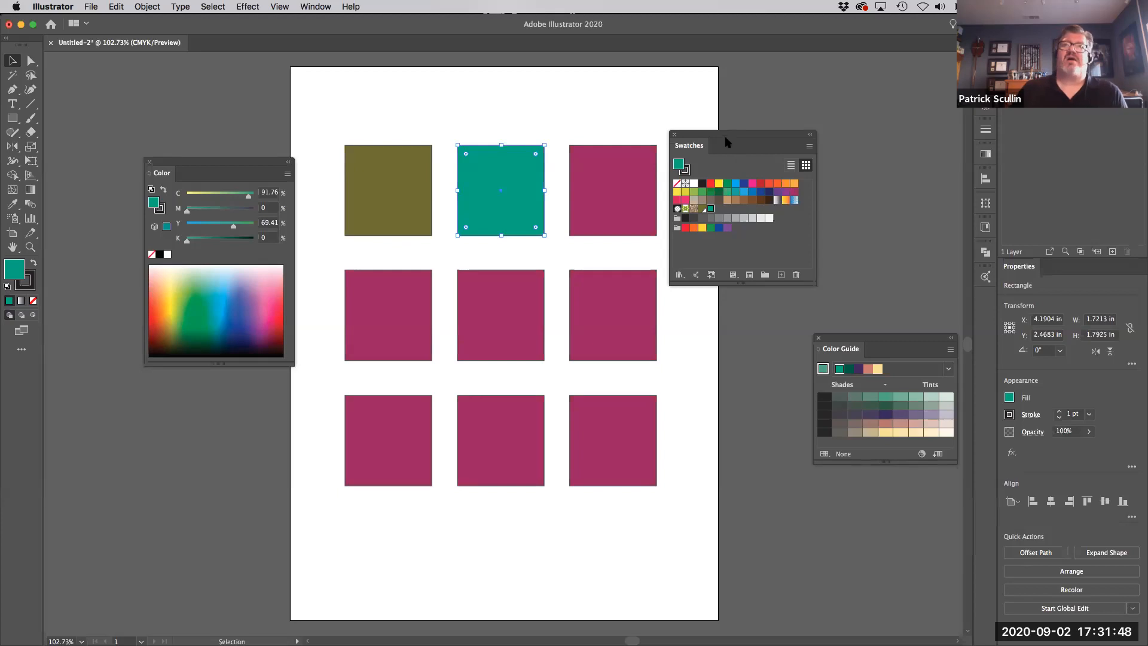
# - Move the Swatches panel clear of the artboard, above the Color Guide
pyautogui.moveTo(727, 137); pyautogui.dragTo(793, 121)
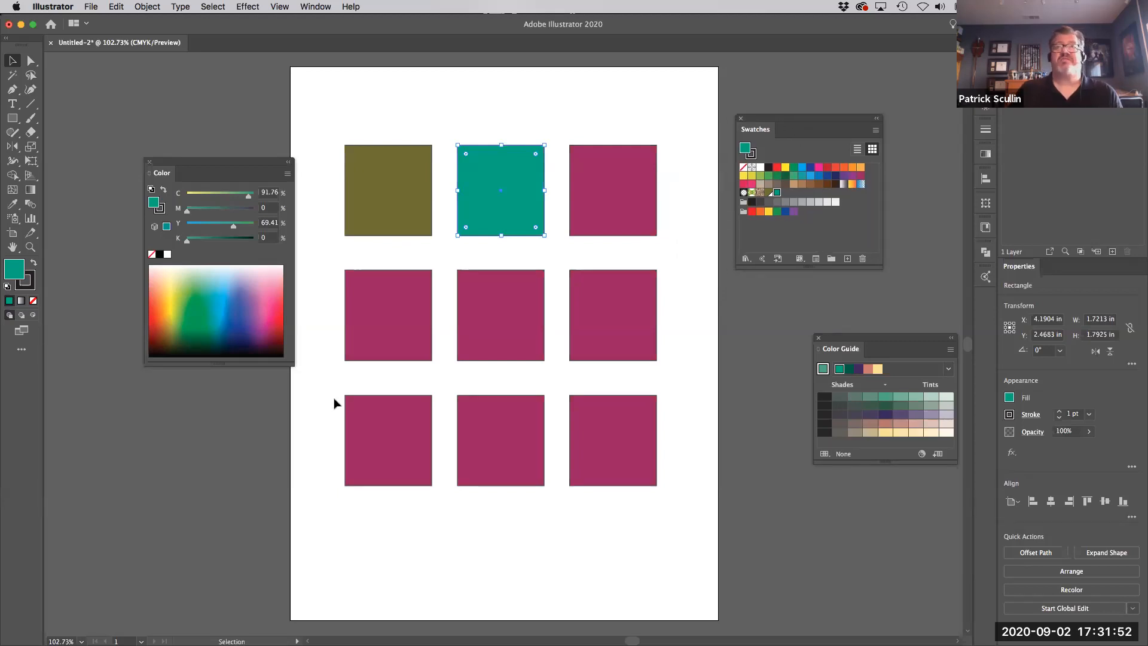
pyautogui.moveTo(782, 120); pyautogui.dragTo(839, 97)
# - Select the top-right square and rearrange the floating panels so the Color Guide sits above Swatches, clear of the artboard
pyautogui.click(652, 193)
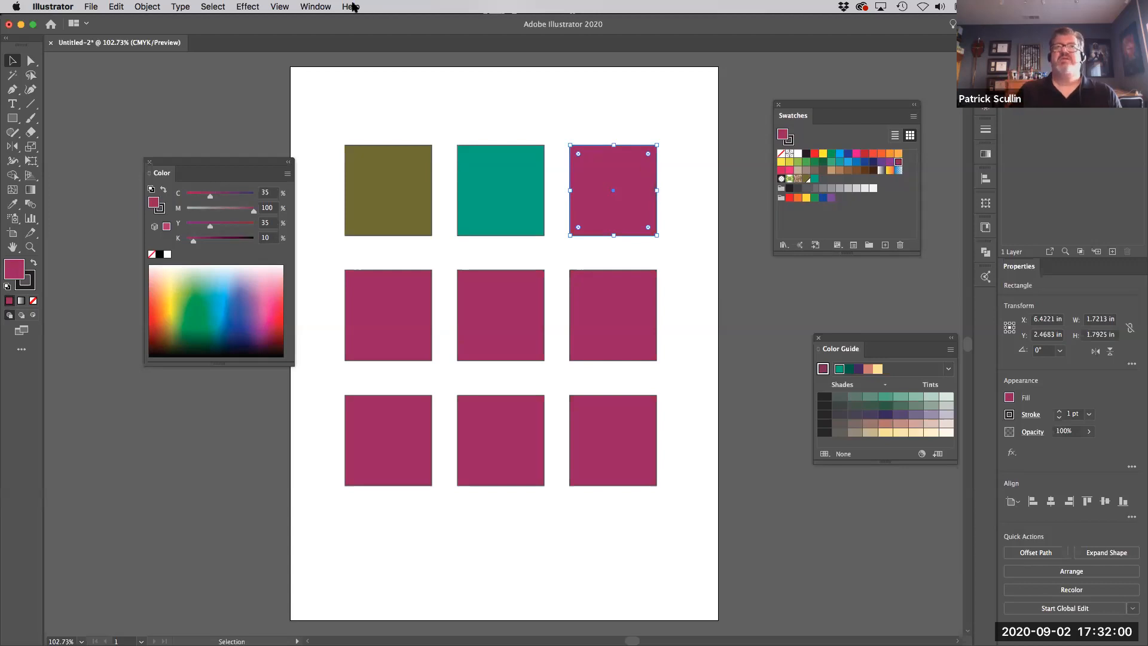
pyautogui.click(316, 7)
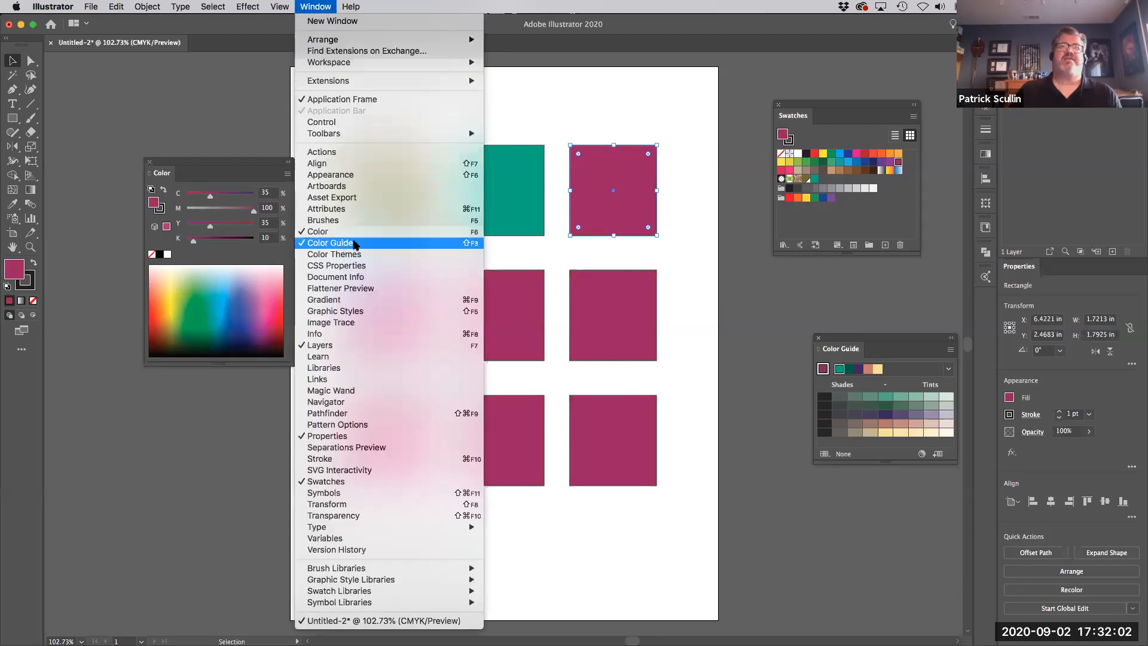
pyautogui.click(854, 337)
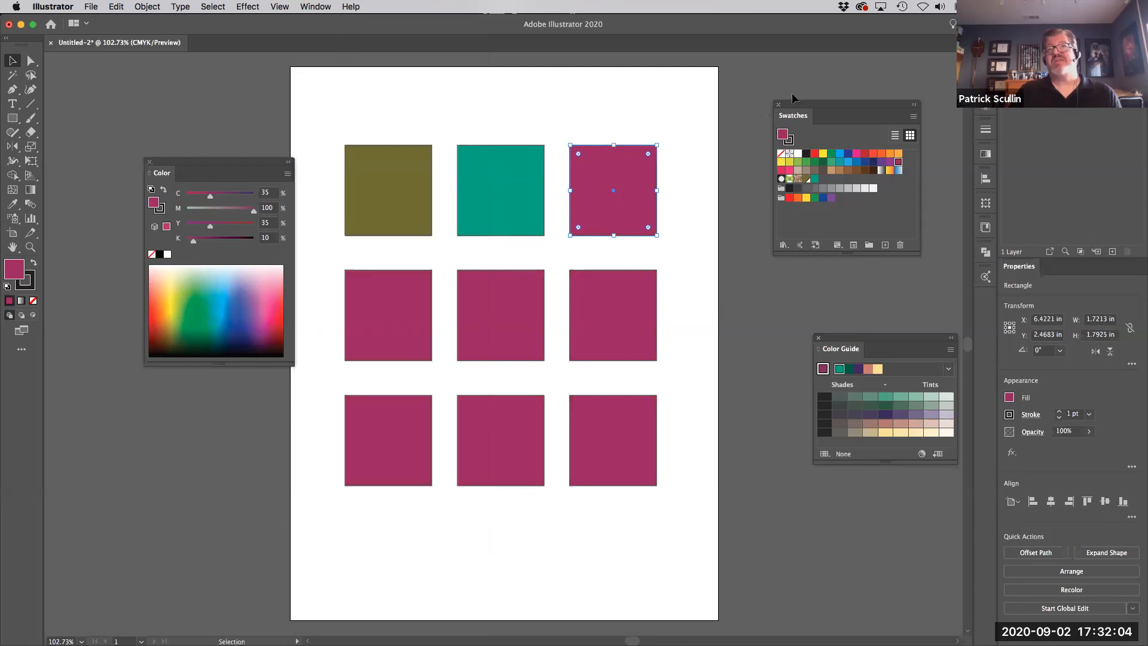
pyautogui.moveTo(812, 102); pyautogui.dragTo(765, 460)
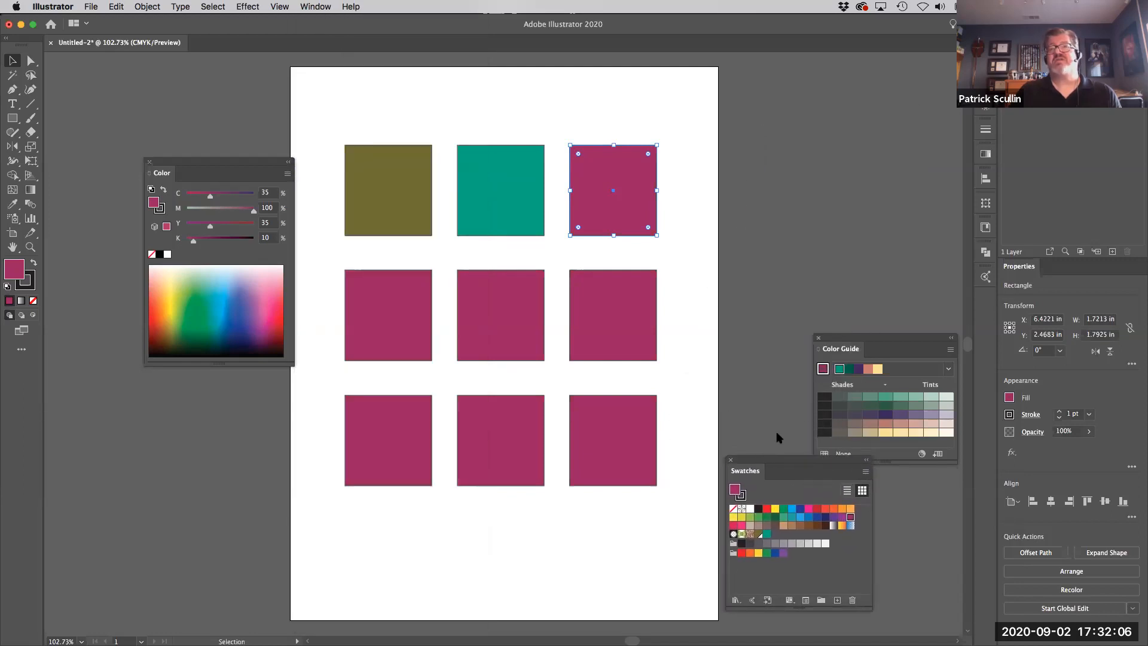
pyautogui.moveTo(876, 340); pyautogui.dragTo(751, 132)
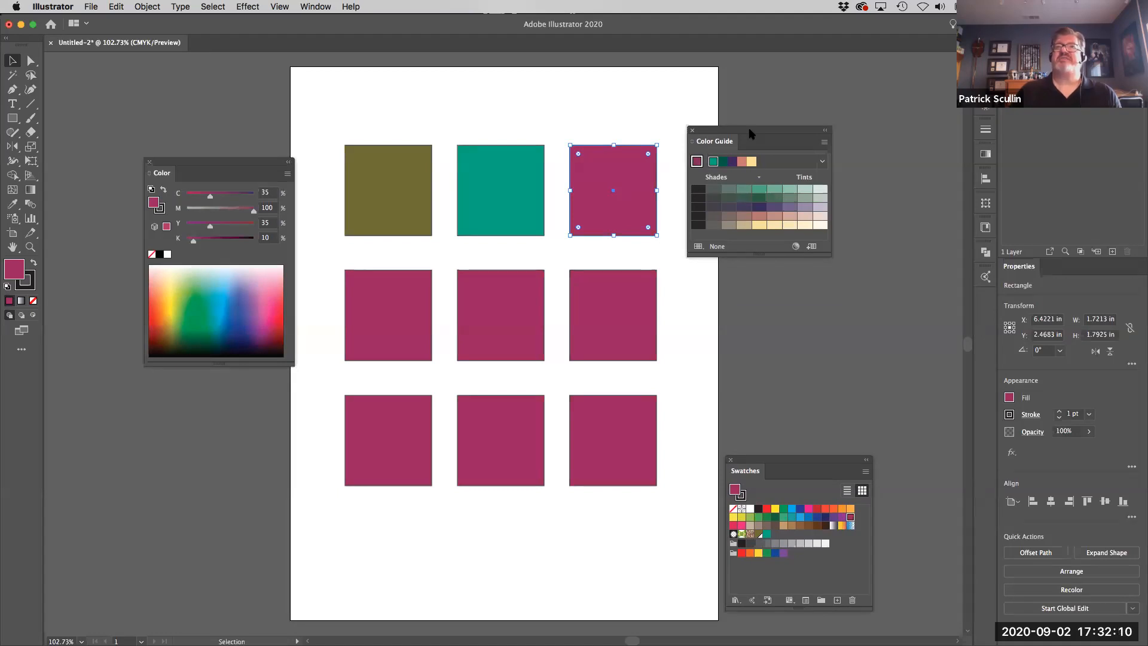
pyautogui.moveTo(752, 133); pyautogui.dragTo(791, 116)
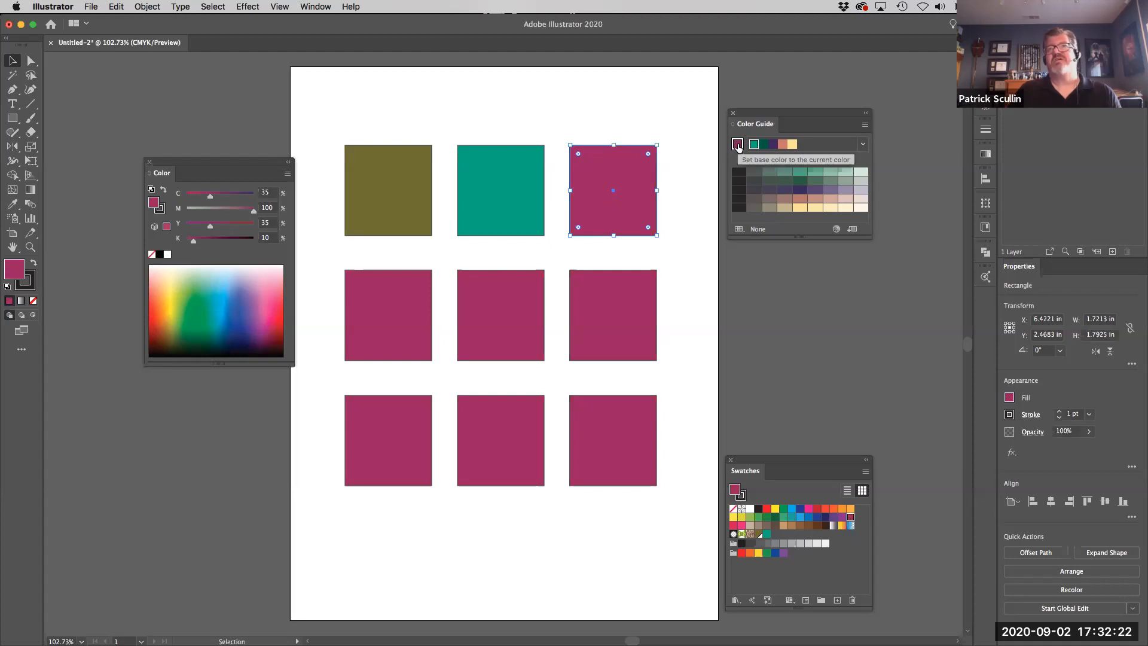
# - Set the Color Guide's harmony rule to Complementary, with the top-right square's magenta as the base color
pyautogui.click(863, 145)
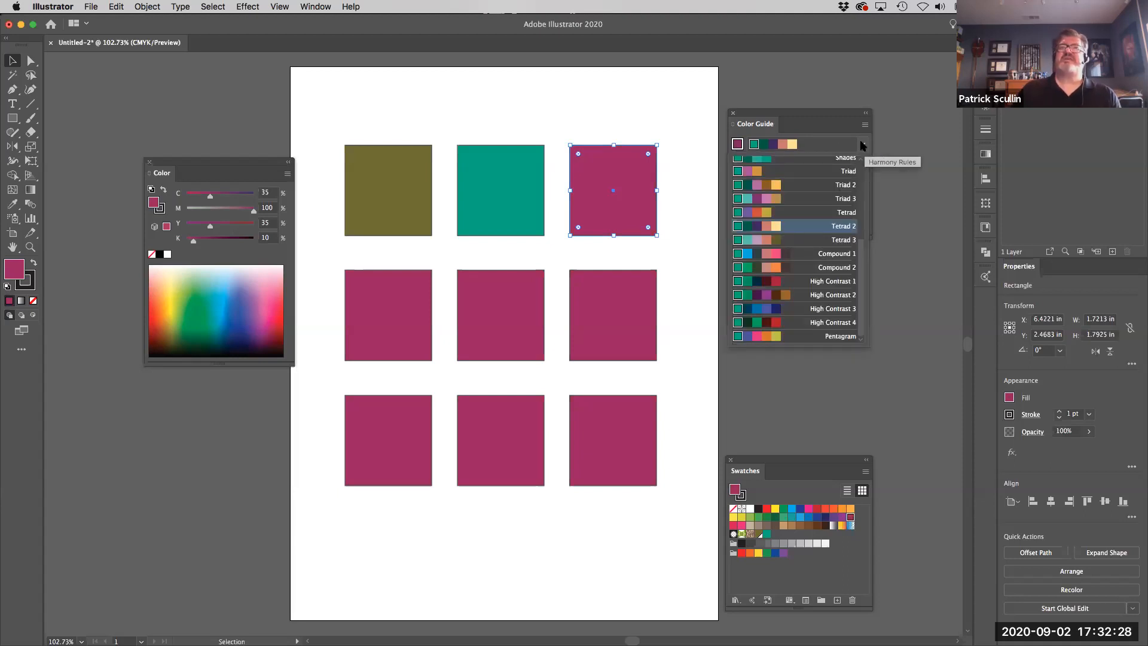
pyautogui.scroll(3, 863, 242)
pyautogui.moveTo(863, 242); pyautogui.dragTo(865, 183)
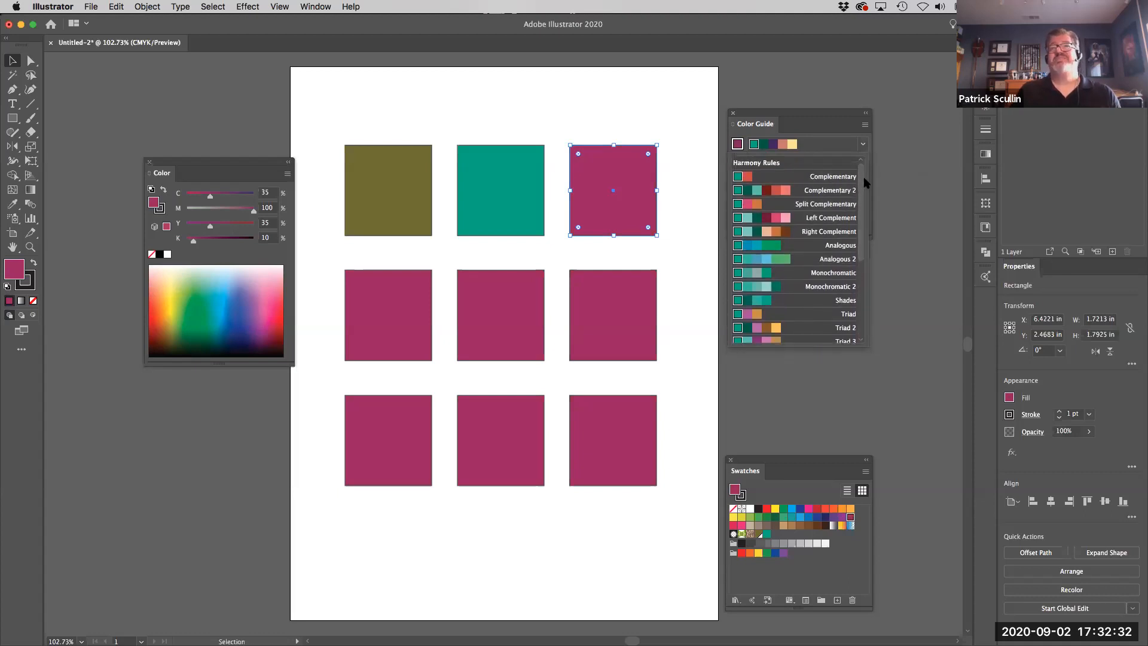
pyautogui.click(829, 176)
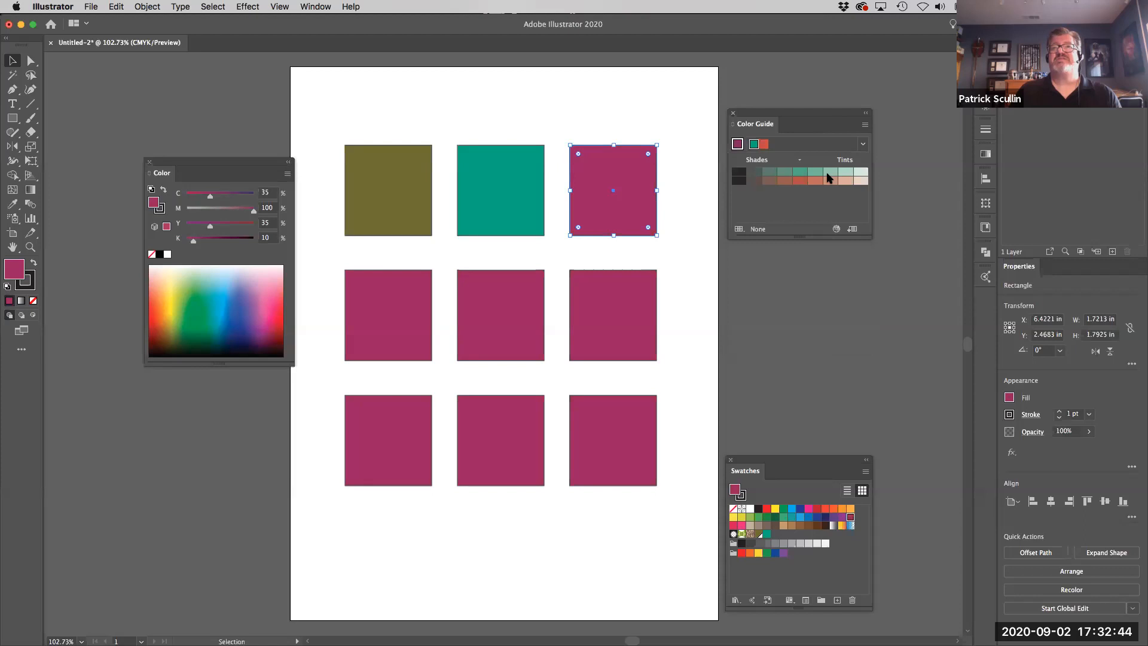
pyautogui.click(739, 144)
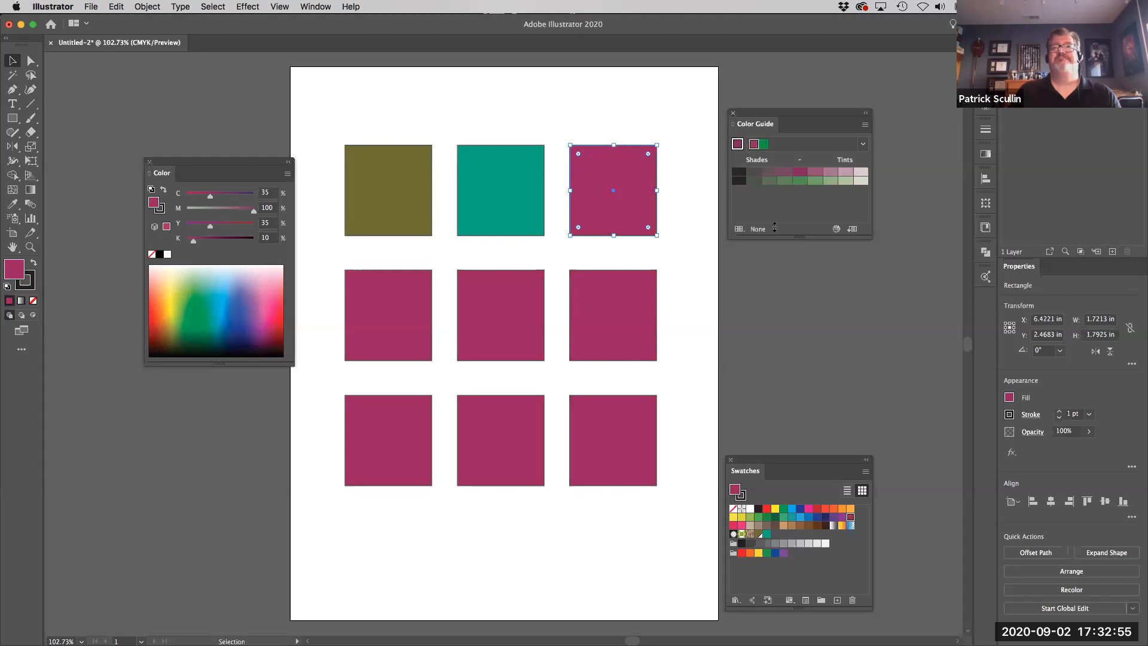
# - Save the complementary color group to Swatches and move the Swatches panel directly beneath the Color Guide
pyautogui.click(852, 230)
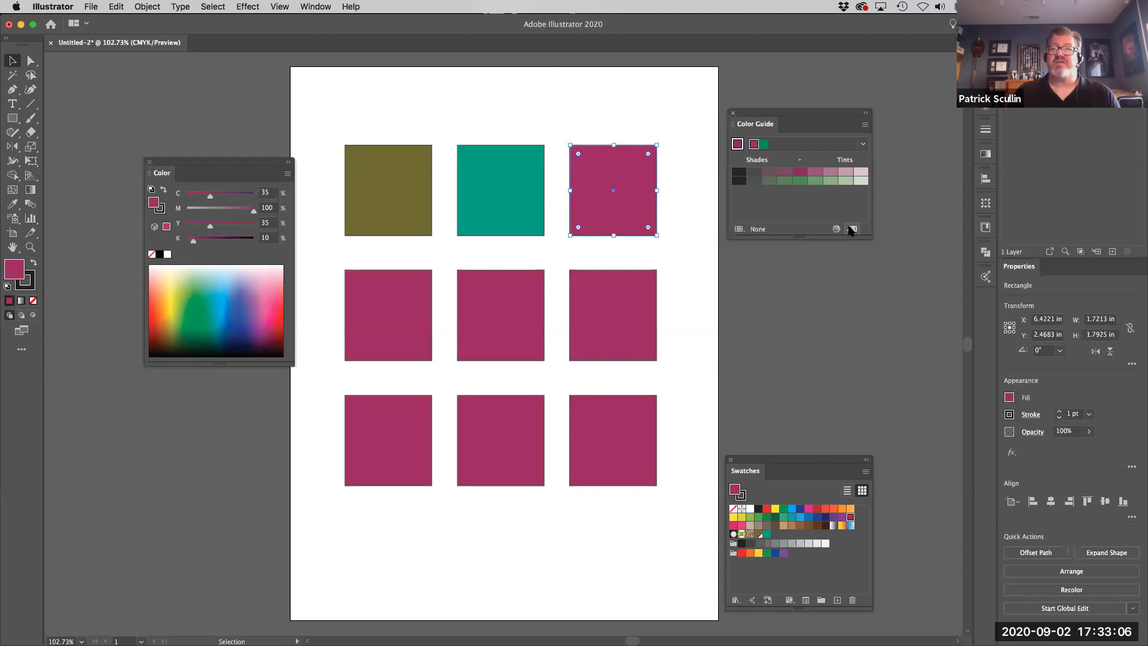
pyautogui.moveTo(784, 461); pyautogui.dragTo(780, 263)
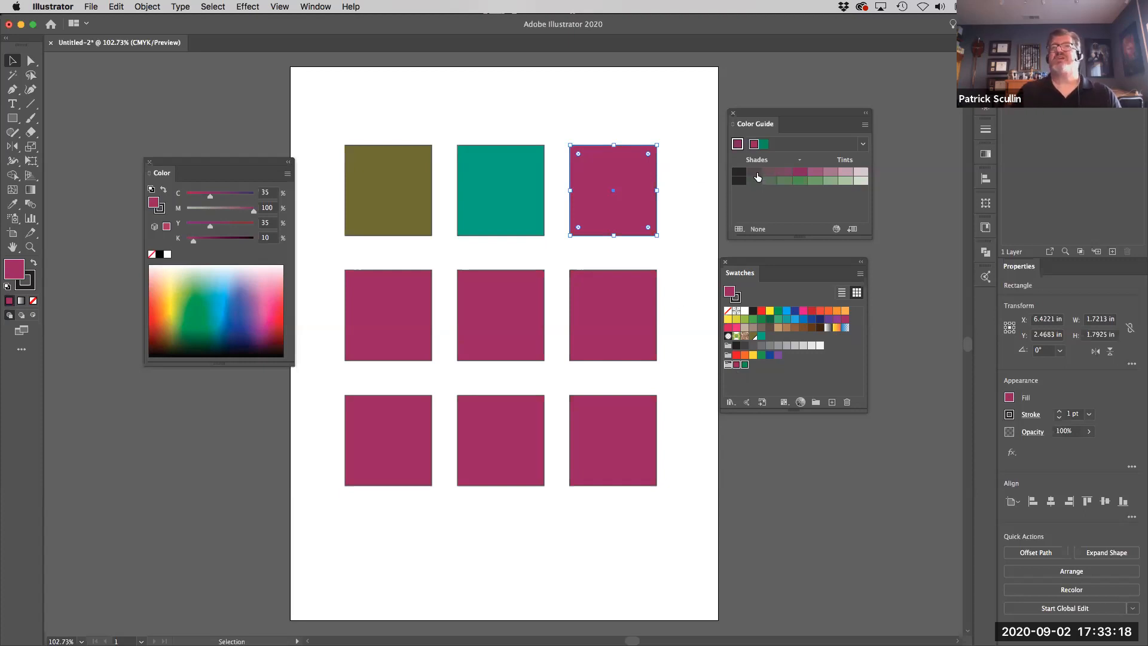
pyautogui.click(737, 377)
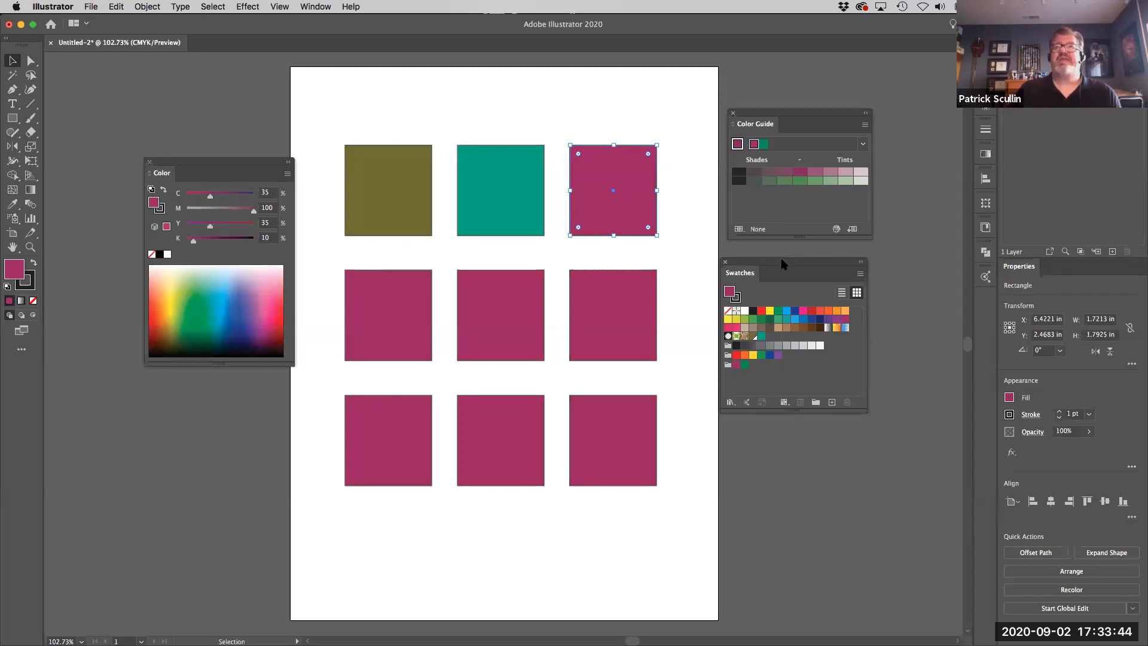
# - Try the Analogous harmony rule, switch to Triad 2, and save its color group to Swatches
pyautogui.click(863, 146)
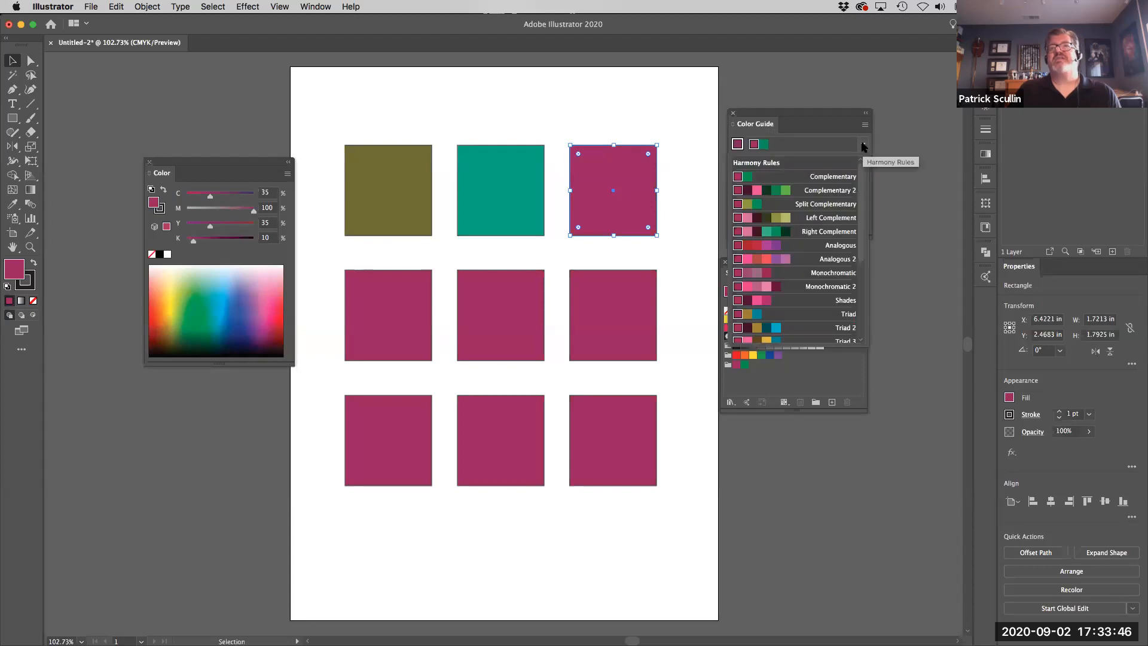
pyautogui.click(822, 250)
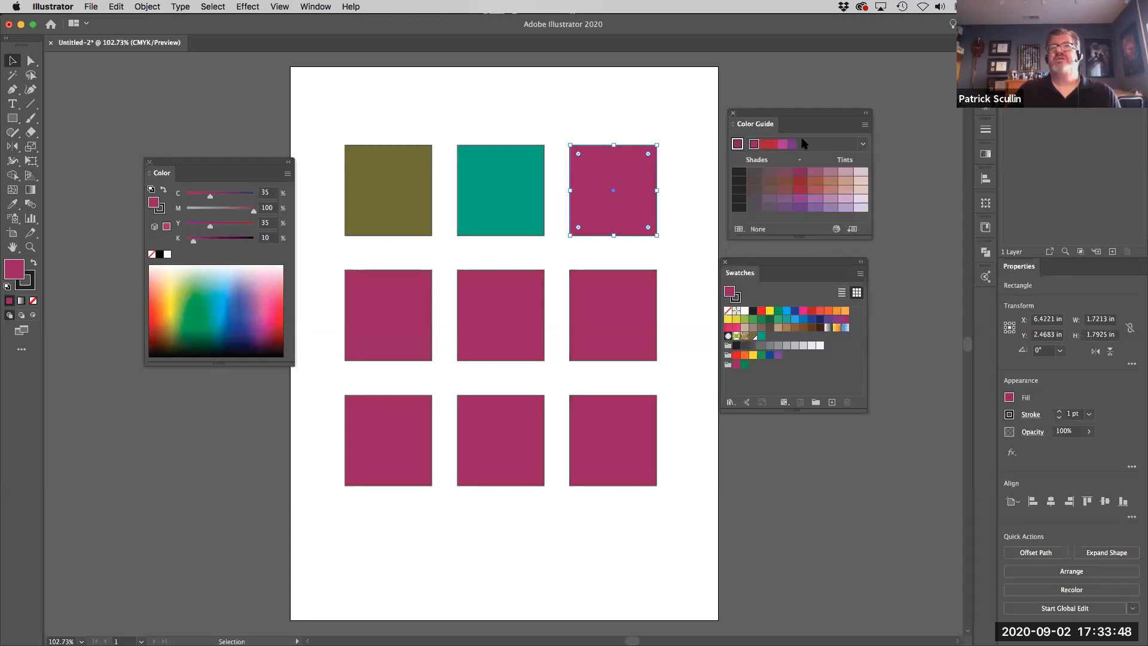
pyautogui.click(862, 143)
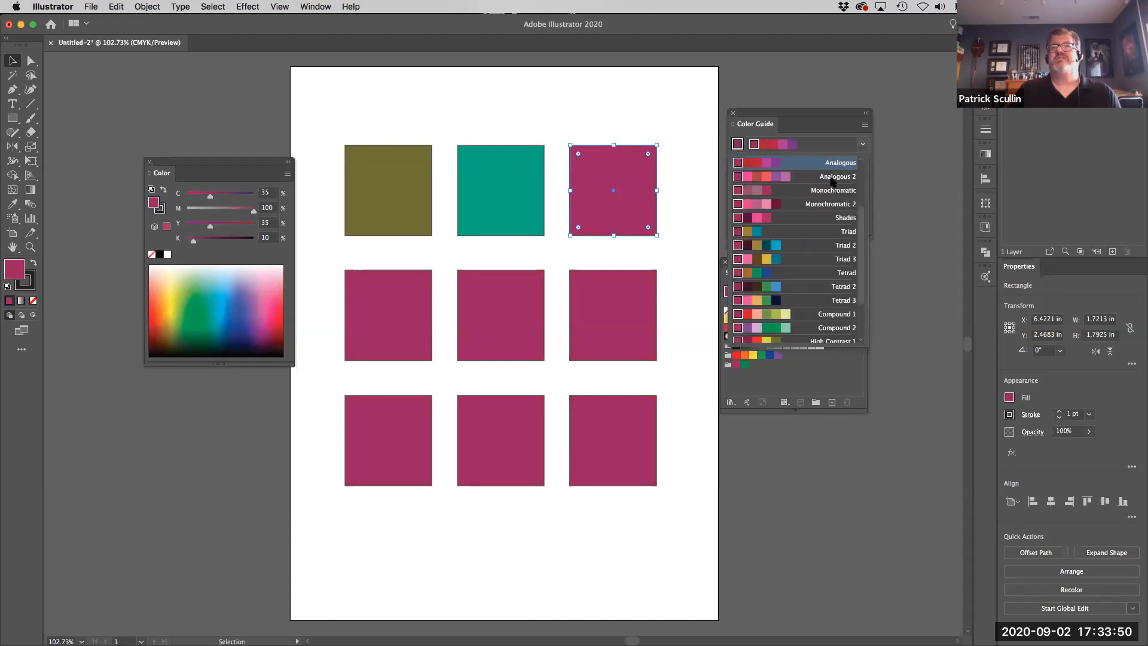
pyautogui.click(821, 245)
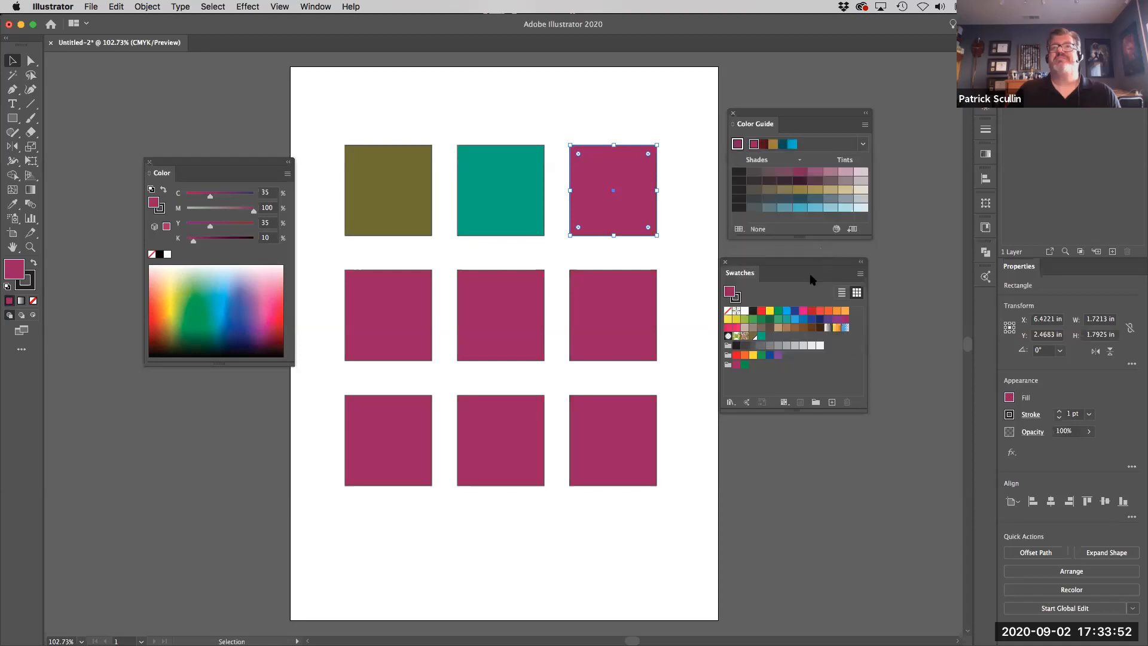
pyautogui.click(852, 231)
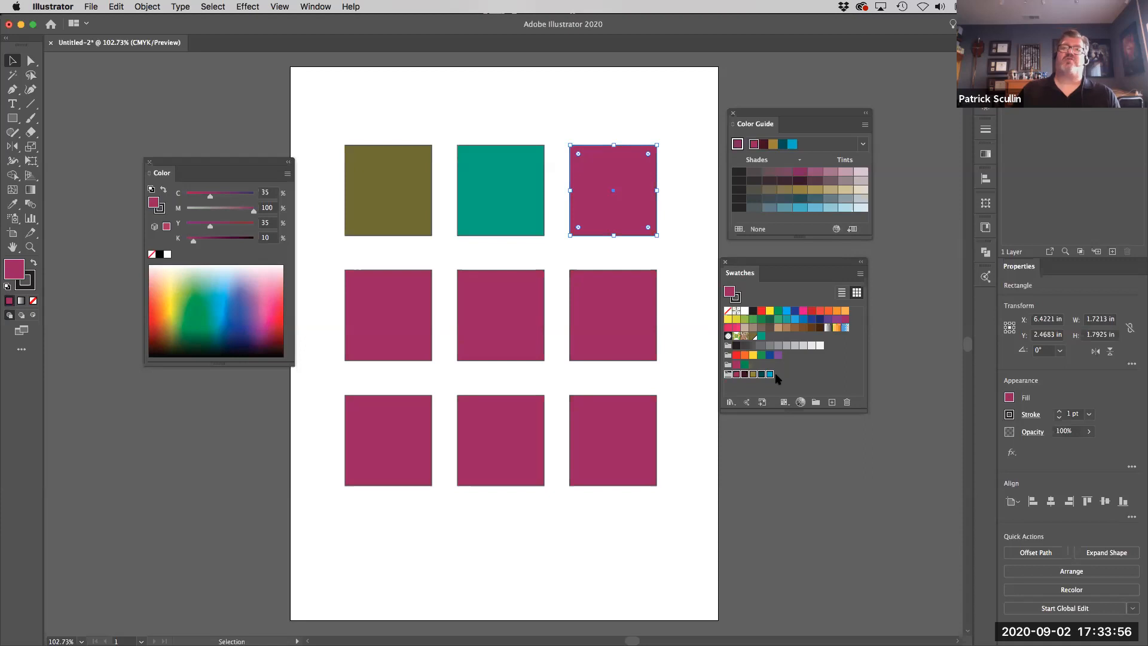
pyautogui.click(816, 377)
# - Fill the middle-row squares from right to left with the saved Triad 2 group's bright blue, dark teal and gold
pyautogui.click(609, 309)
pyautogui.click(770, 374)
pyautogui.click(495, 320)
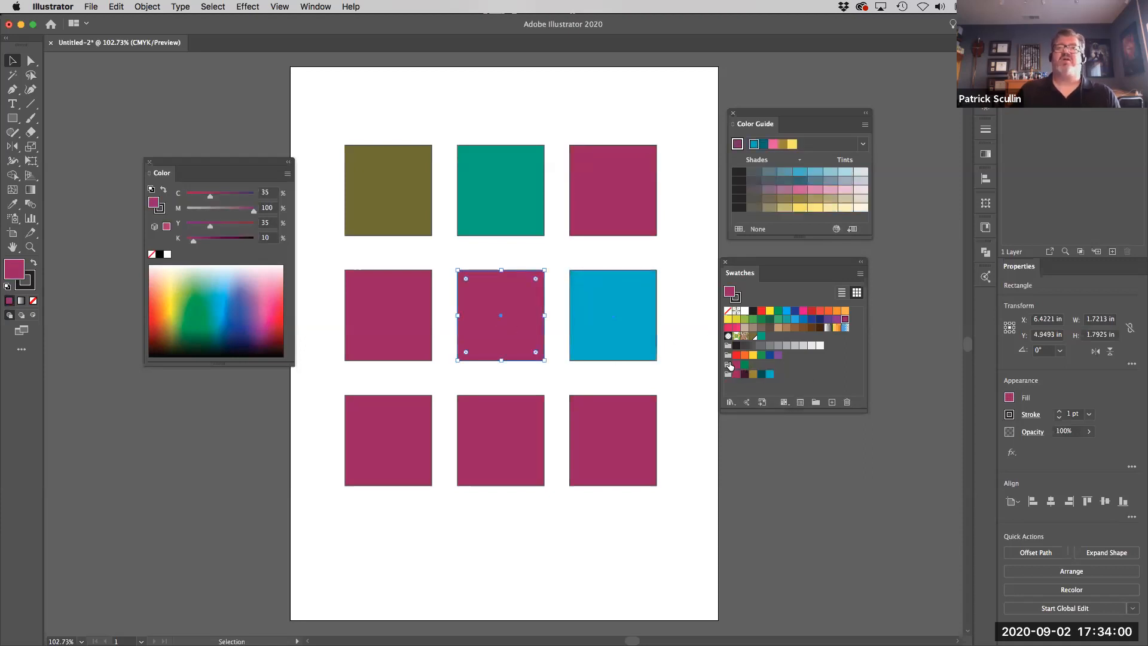
pyautogui.click(762, 374)
pyautogui.click(419, 321)
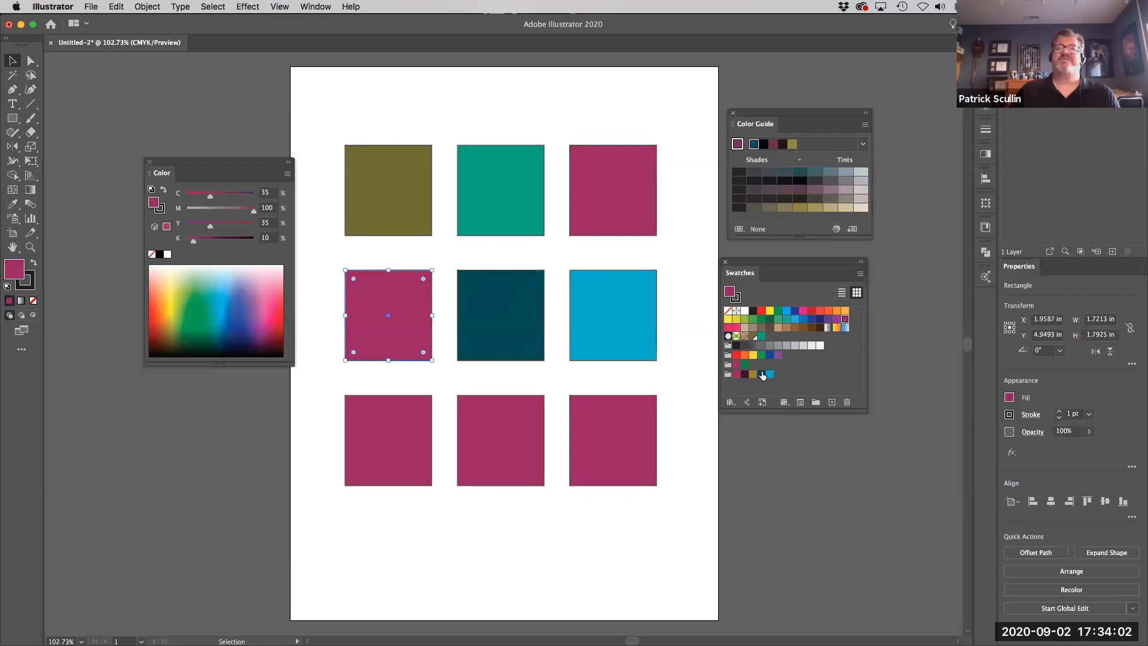
pyautogui.click(753, 374)
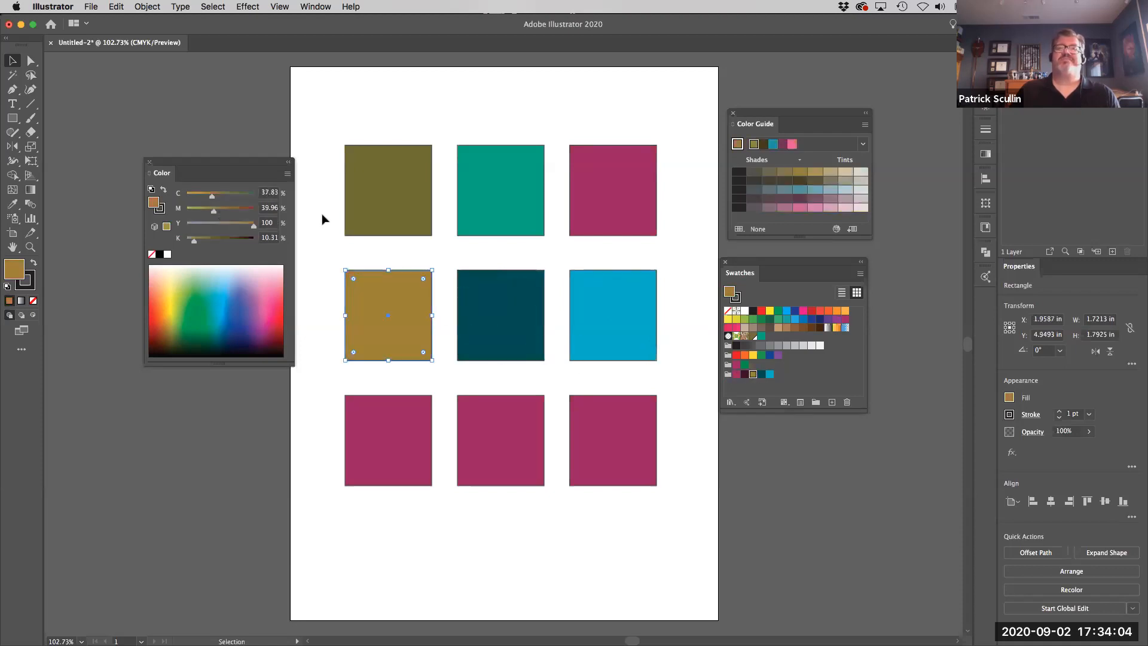
# - Move the Color Guide, Swatches and Color panels farther away from the artboard
pyautogui.moveTo(777, 114); pyautogui.dragTo(808, 91)
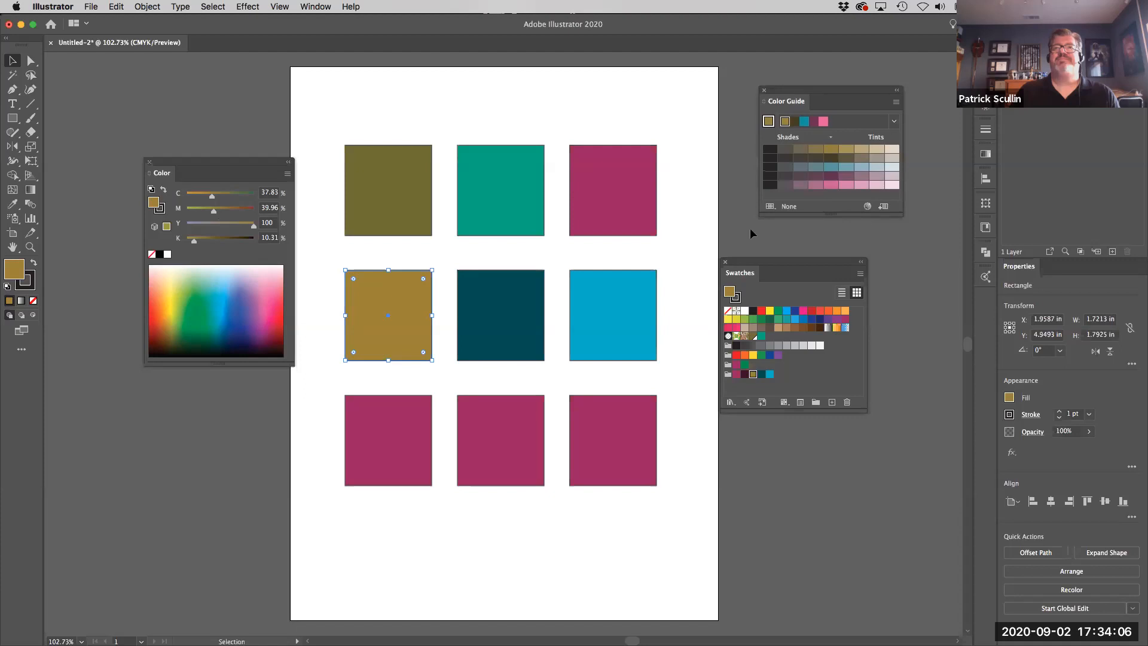
pyautogui.moveTo(760, 263); pyautogui.dragTo(807, 245)
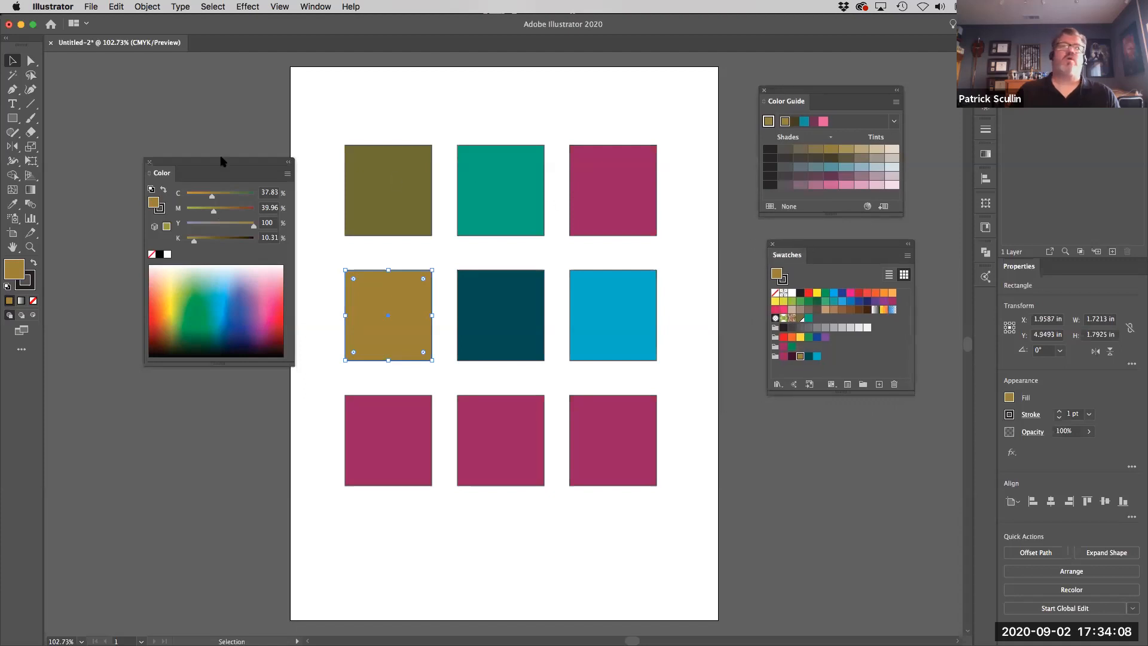
pyautogui.moveTo(208, 161); pyautogui.dragTo(126, 77)
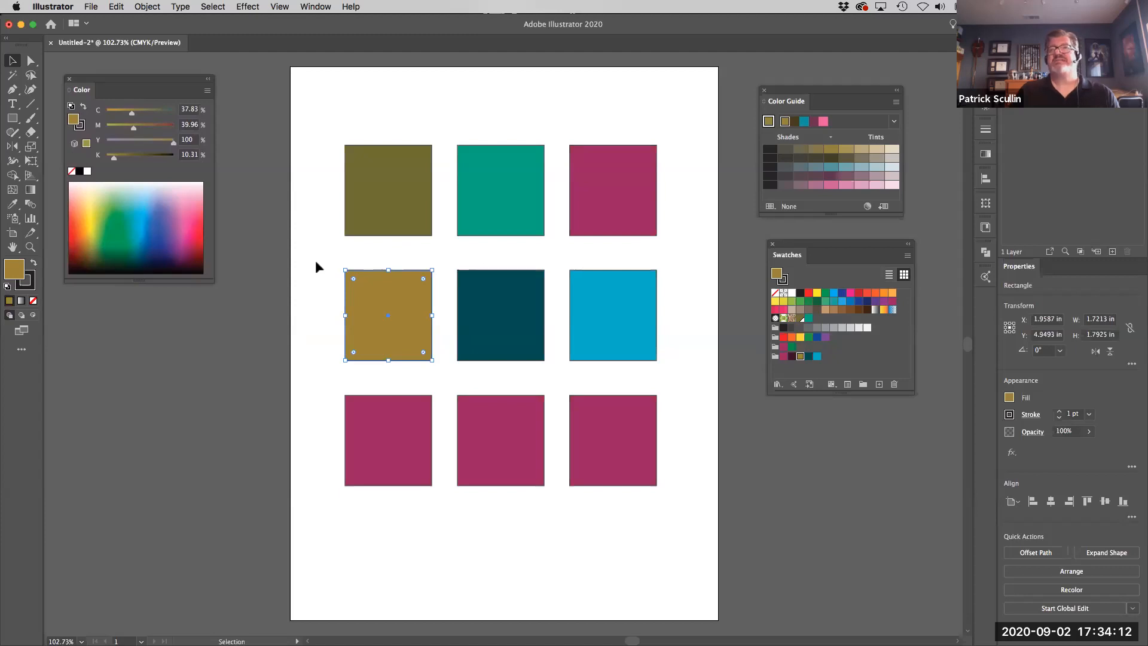
# - Open the Adobe Color Themes panel and place it beside the artboard, moving the Color panel below Swatches
pyautogui.click(313, 6)
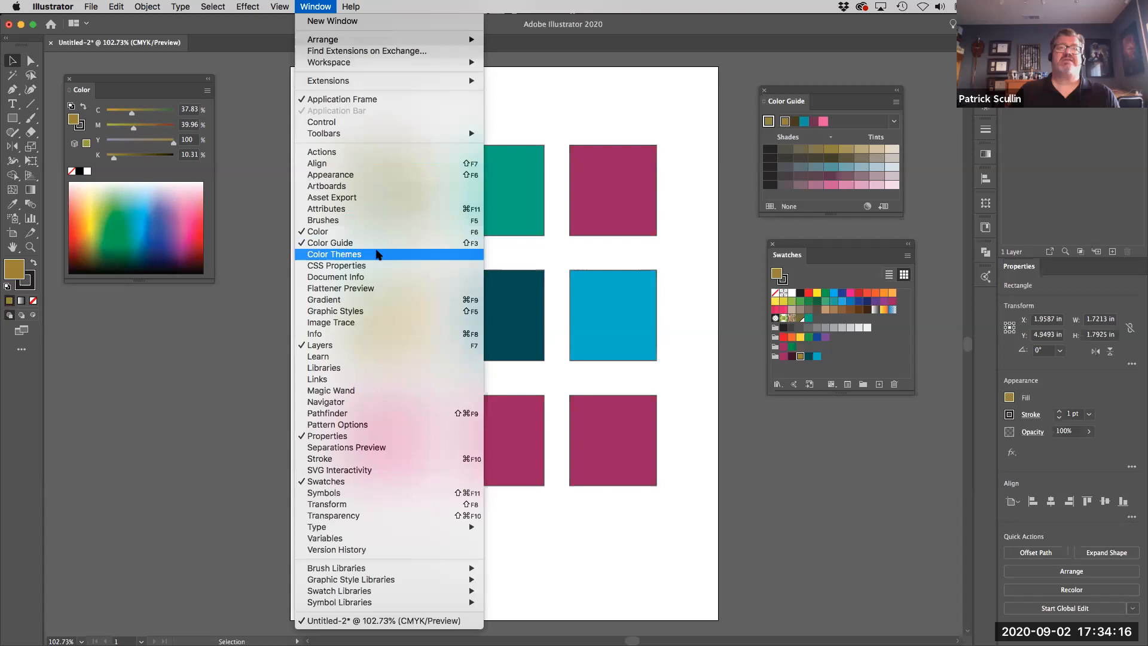
pyautogui.click(377, 254)
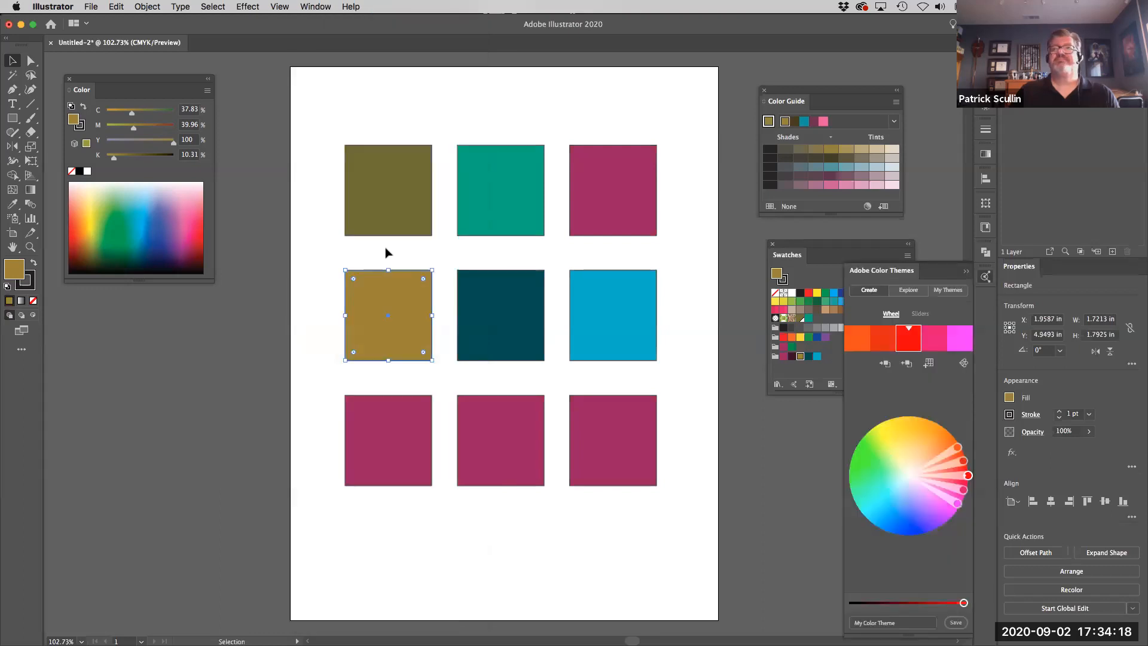
pyautogui.moveTo(909, 273); pyautogui.dragTo(296, 107)
pyautogui.moveTo(159, 83); pyautogui.dragTo(875, 423)
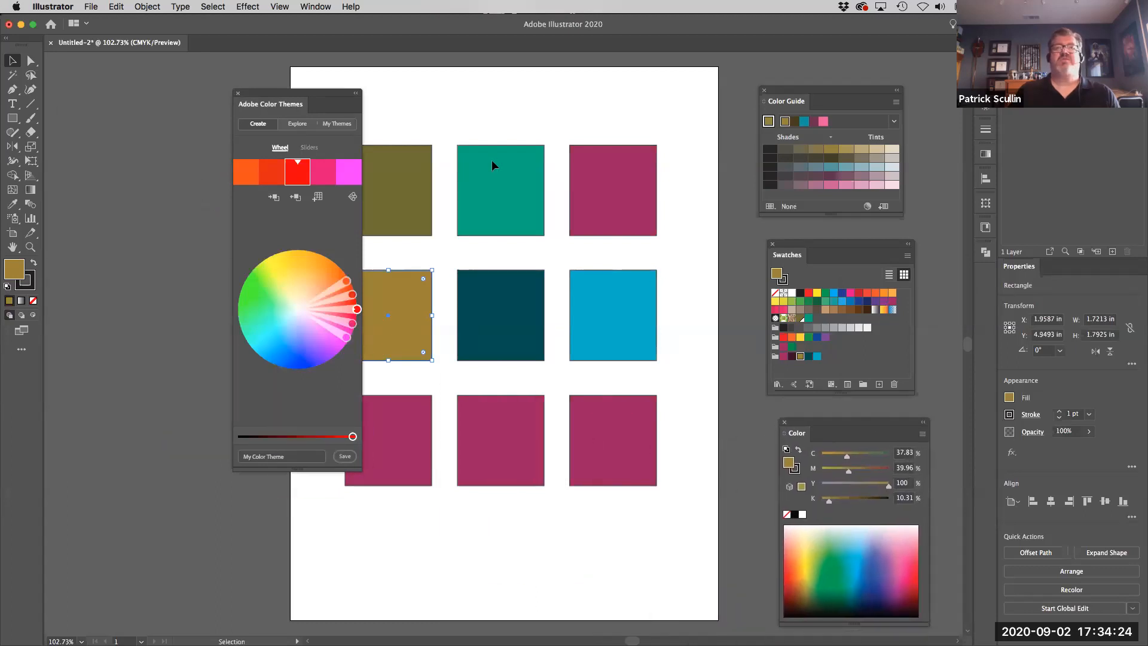
pyautogui.moveTo(294, 87); pyautogui.dragTo(182, 80)
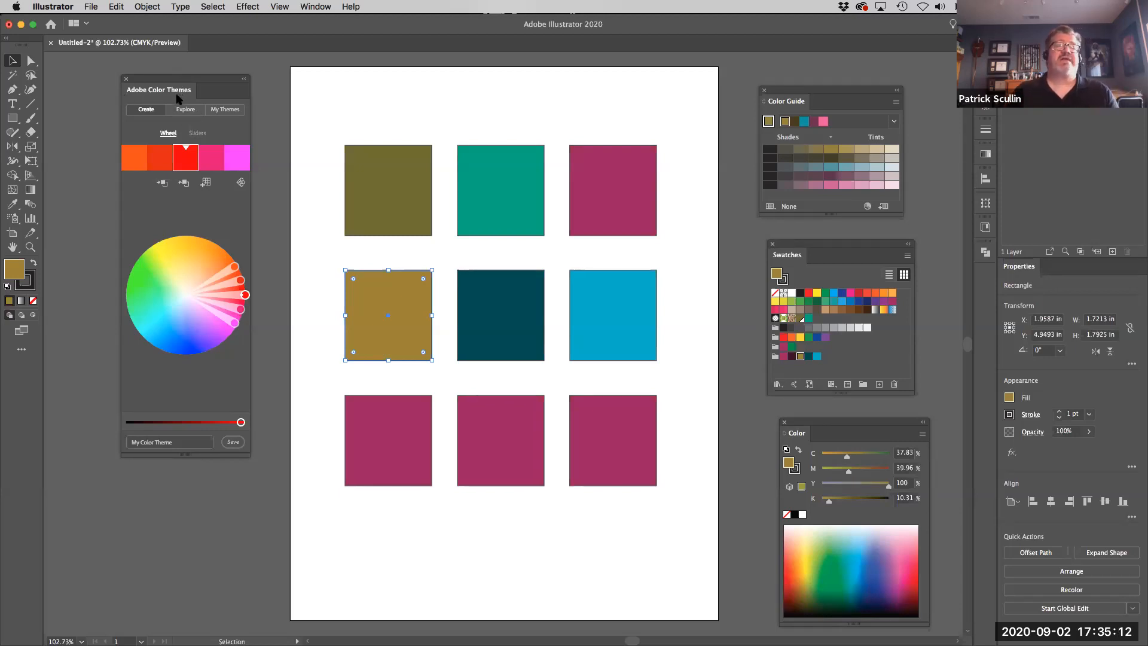
# - Review the themes saved in My Themes, and set the harmony rule of the theme being created to Triad
pyautogui.click(224, 111)
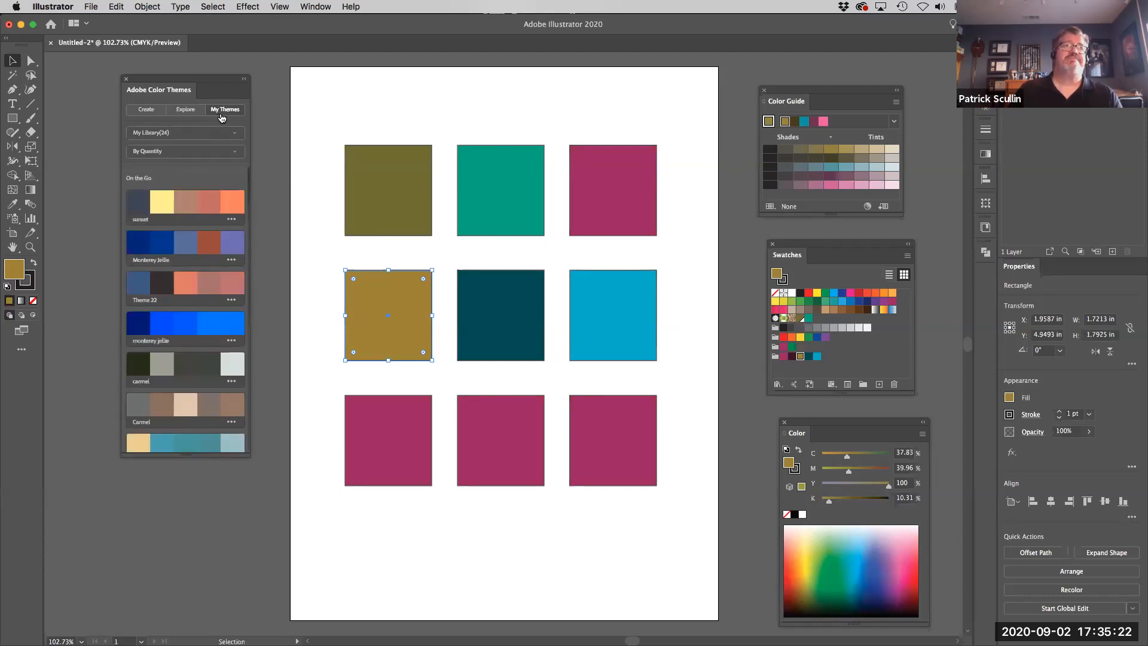
pyautogui.click(148, 114)
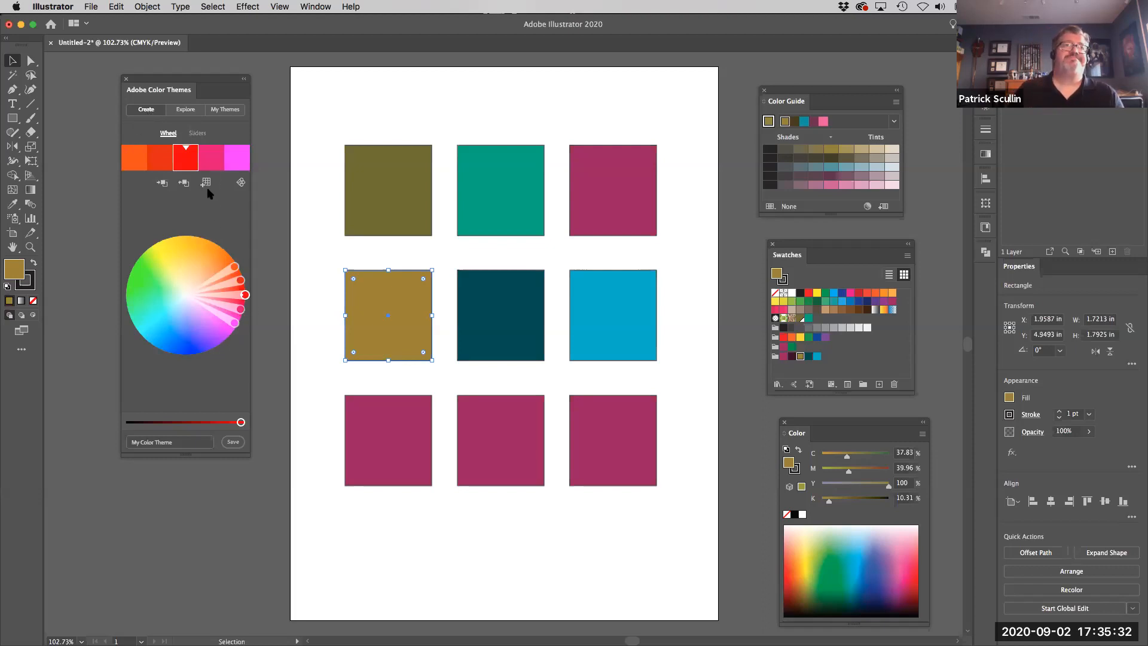
pyautogui.click(240, 183)
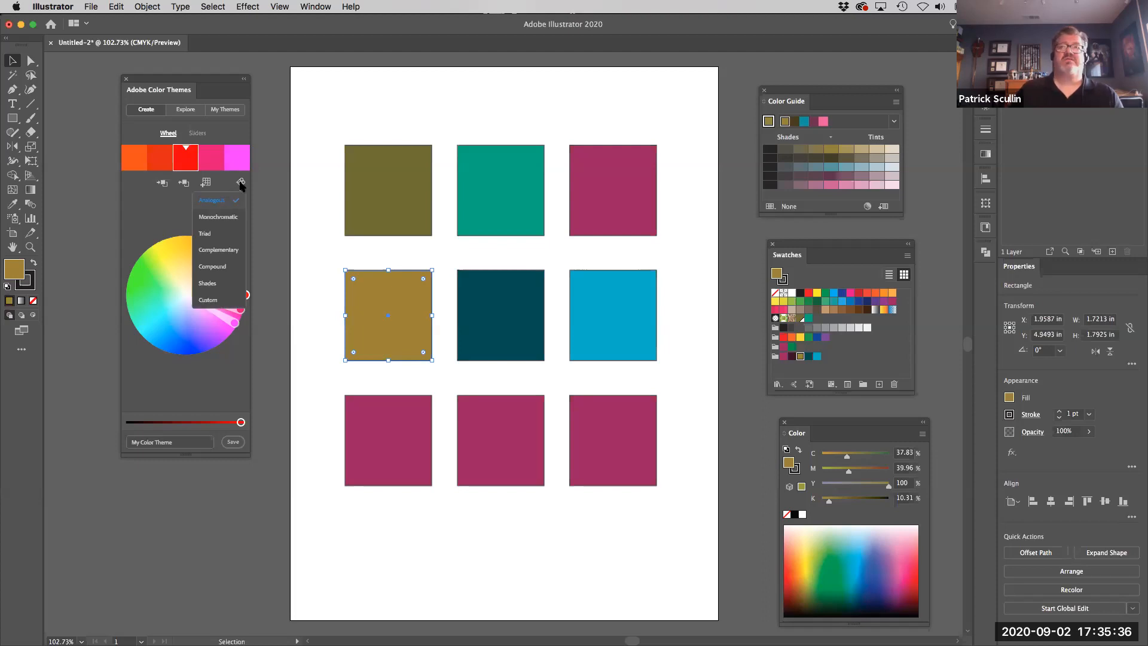
pyautogui.click(205, 233)
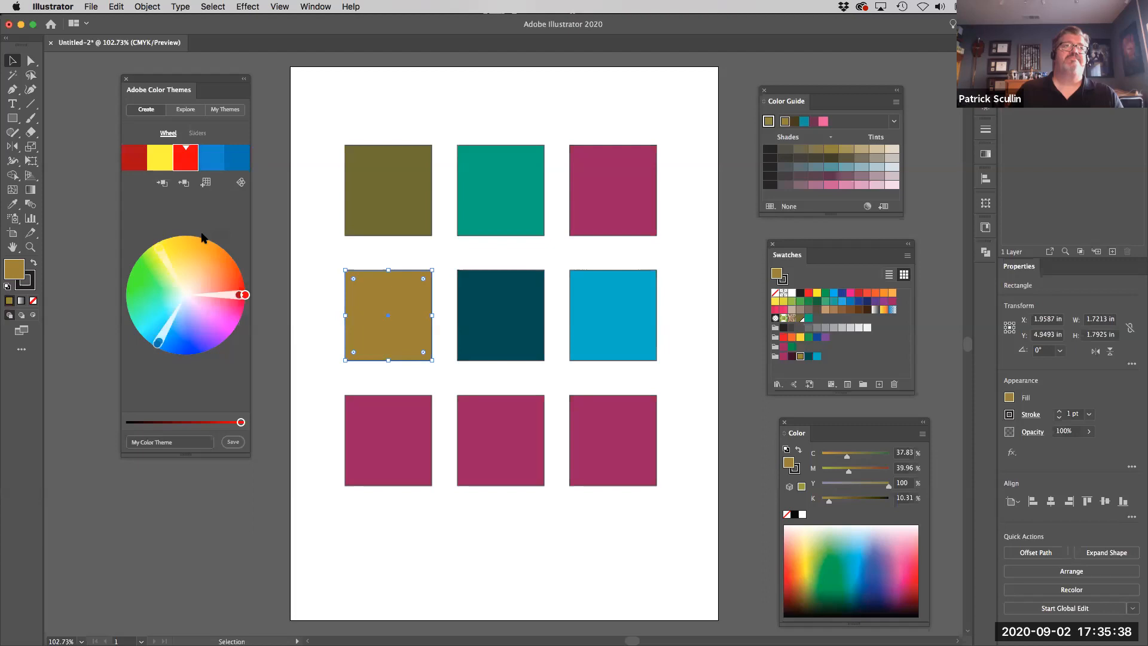
# - Adjust the triad's handles on the color wheel to produce an orange, mint green and purple theme
pyautogui.moveTo(239, 293); pyautogui.dragTo(238, 269)
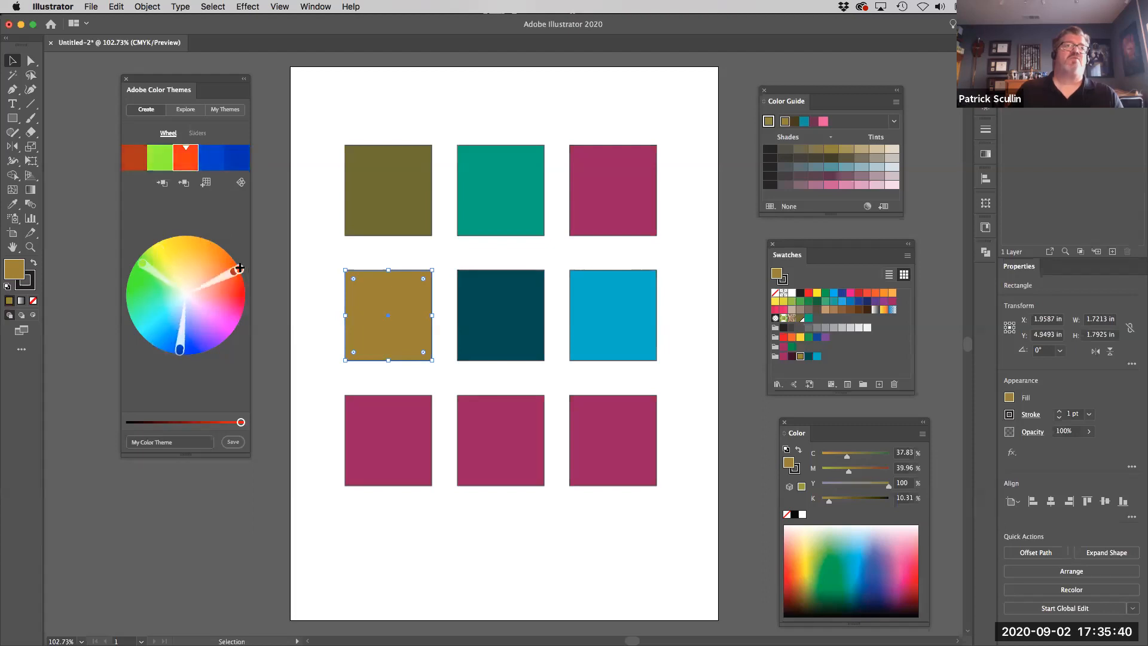
pyautogui.moveTo(182, 349); pyautogui.dragTo(184, 336)
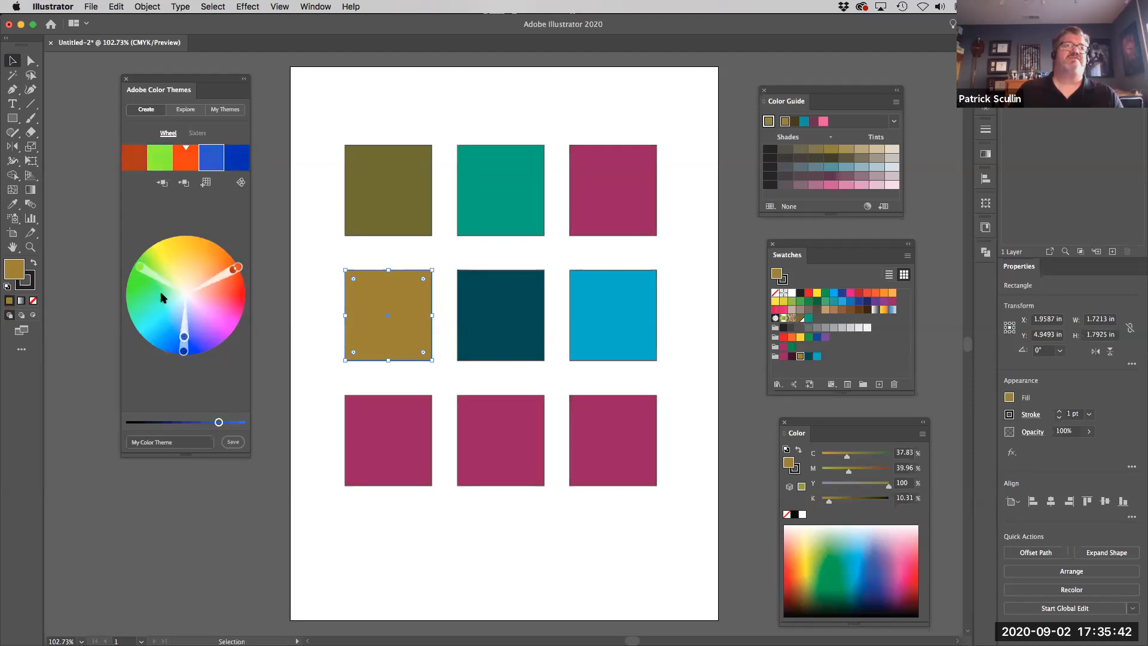
pyautogui.moveTo(146, 272); pyautogui.dragTo(145, 297)
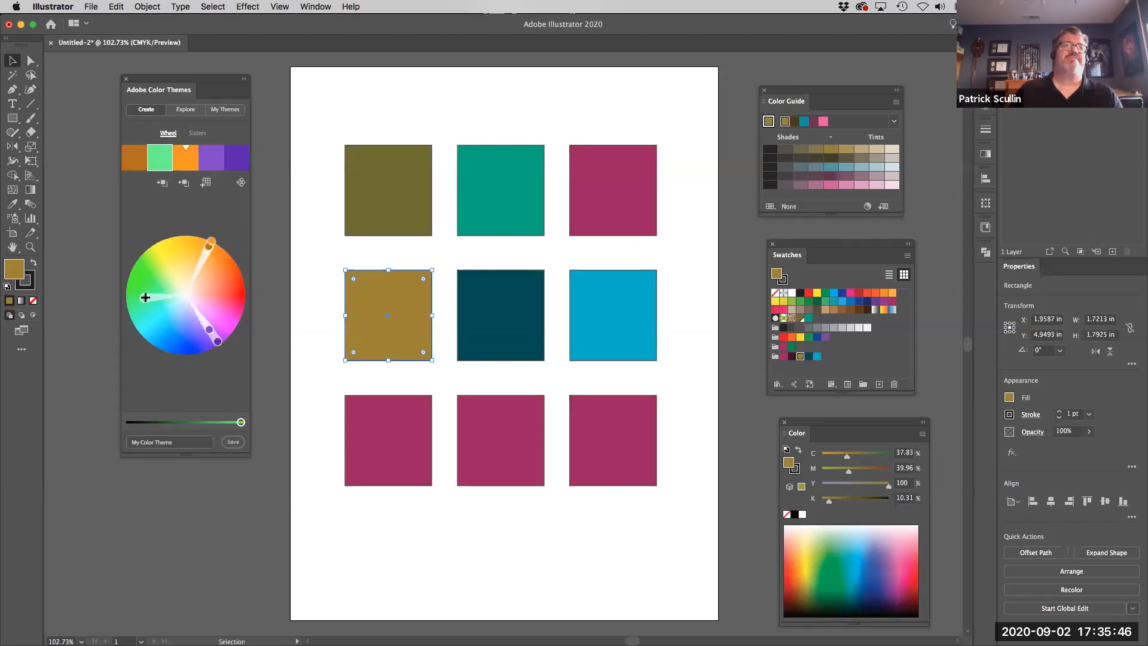
# - Add the orange, mint green and purple triad theme to the document's swatches
pyautogui.click(206, 182)
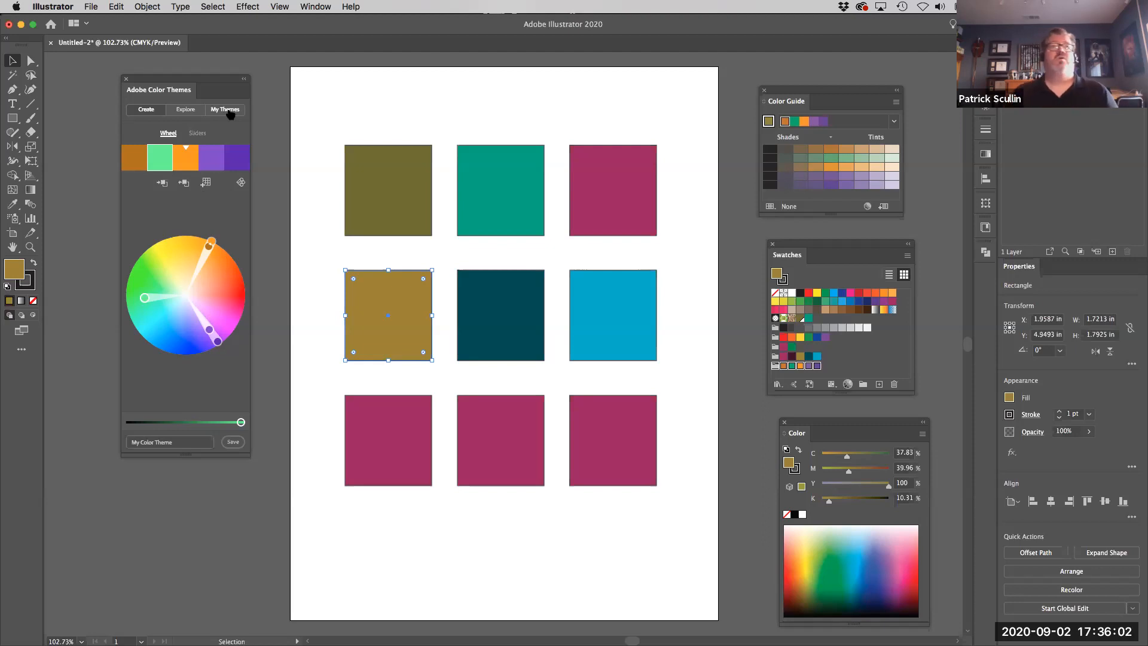
# - Browse the Most Popular themes in Explore, add the blue-to-pink My Color Theme to the swatches, and make the Swatches panel taller
pyautogui.click(199, 114)
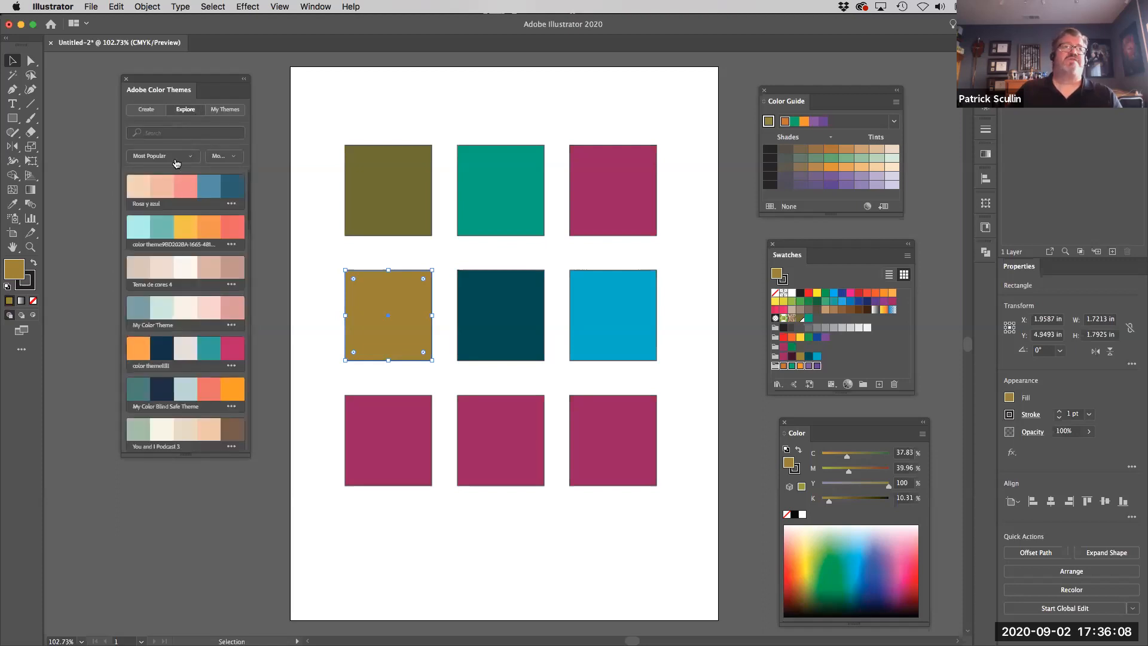
pyautogui.scroll(-6, 212, 270)
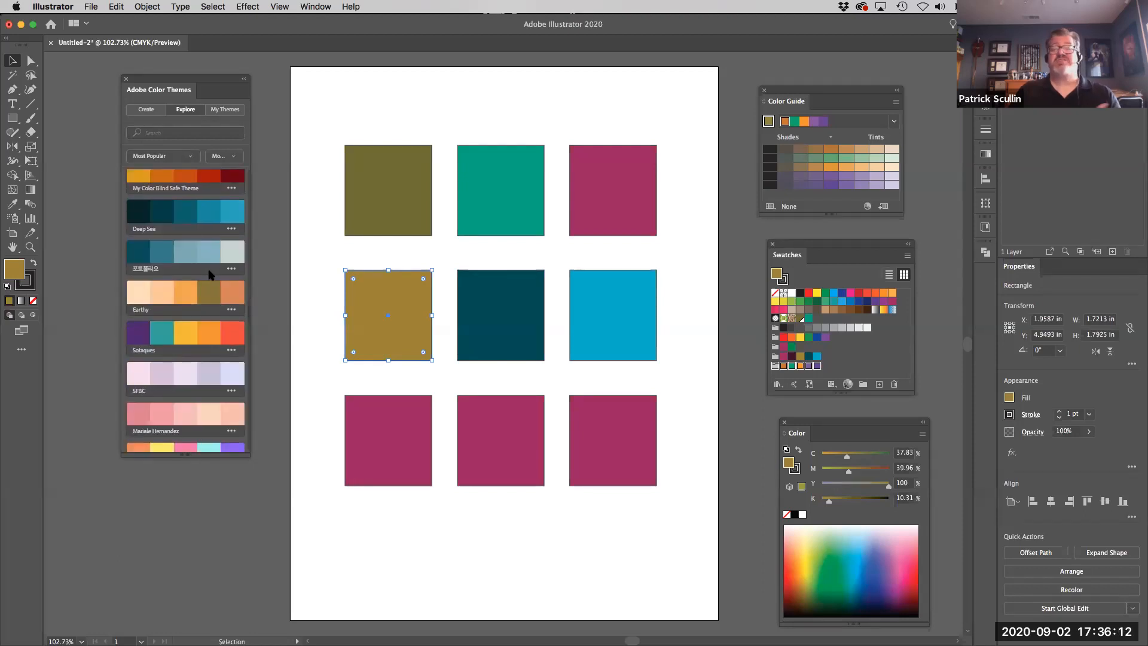
pyautogui.scroll(-4, 210, 273)
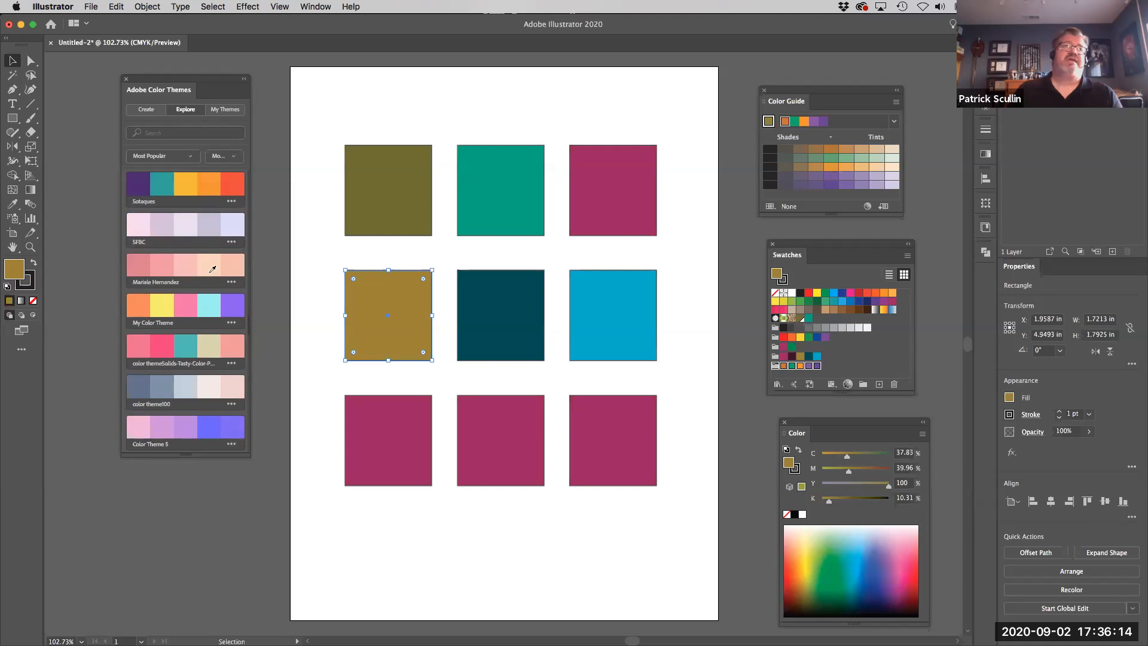
pyautogui.scroll(10, 212, 270)
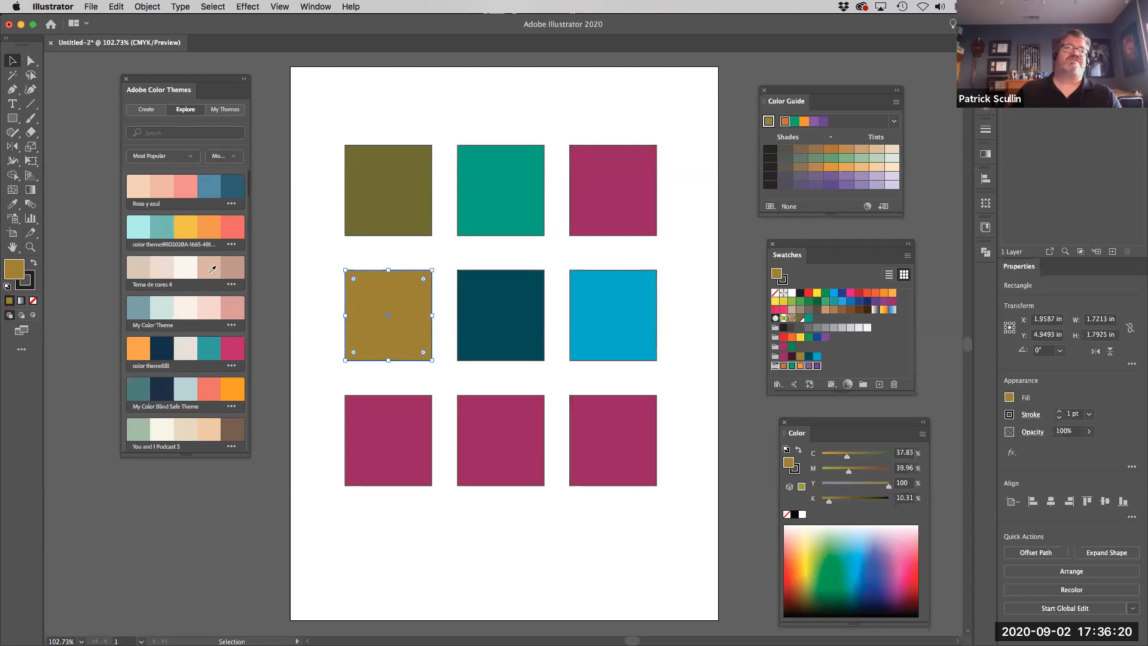
pyautogui.click(232, 326)
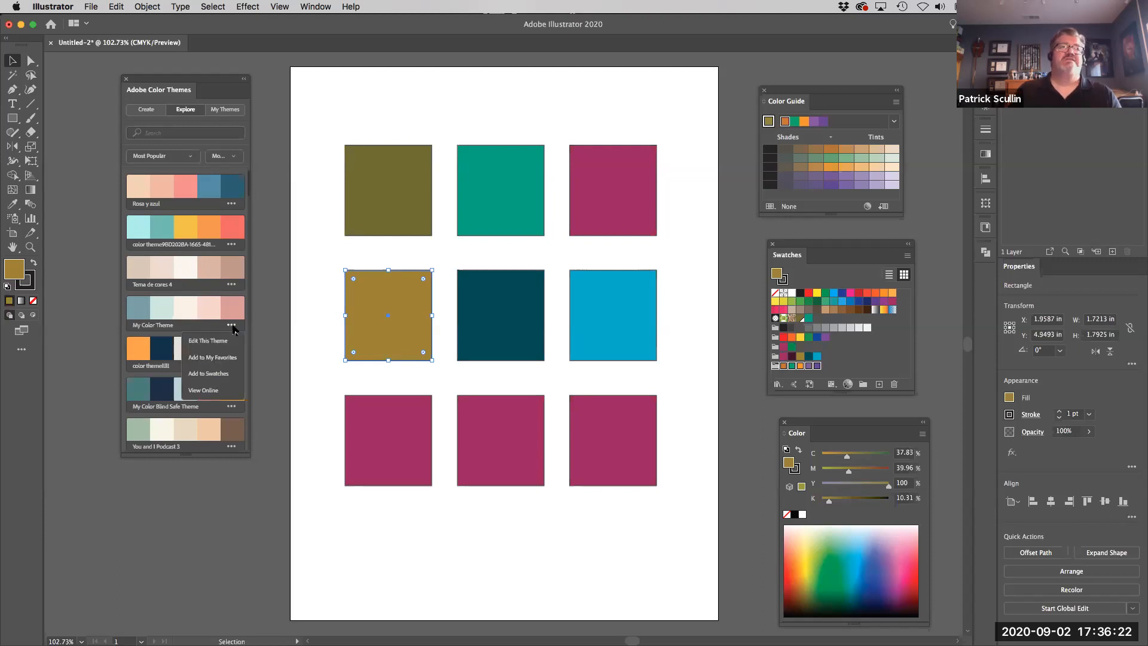
pyautogui.click(221, 372)
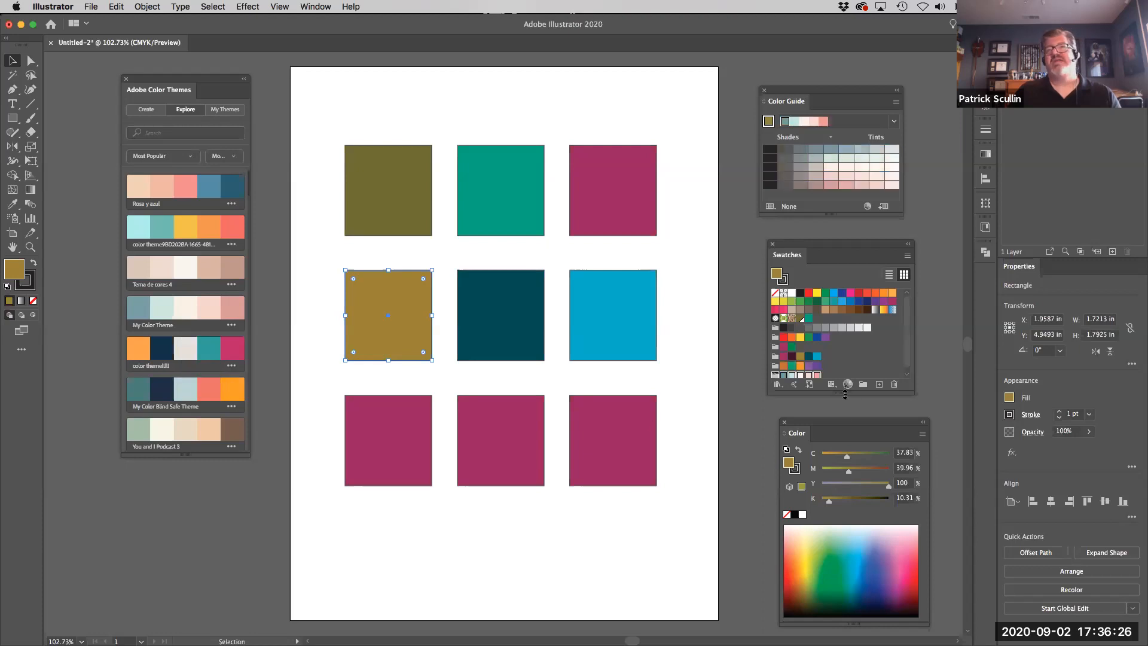
pyautogui.moveTo(843, 394); pyautogui.dragTo(842, 412)
pyautogui.click(814, 392)
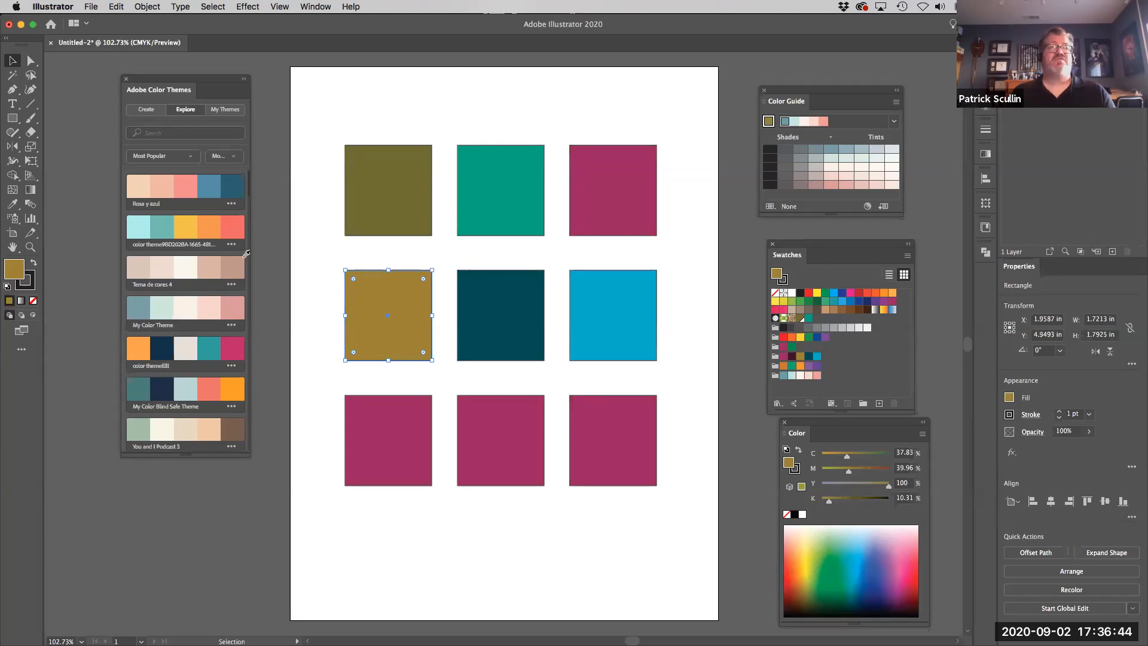
# - View the selected square's fill color in the Color Picker, and close it without changing the color
pyautogui.doubleClick(13, 267)
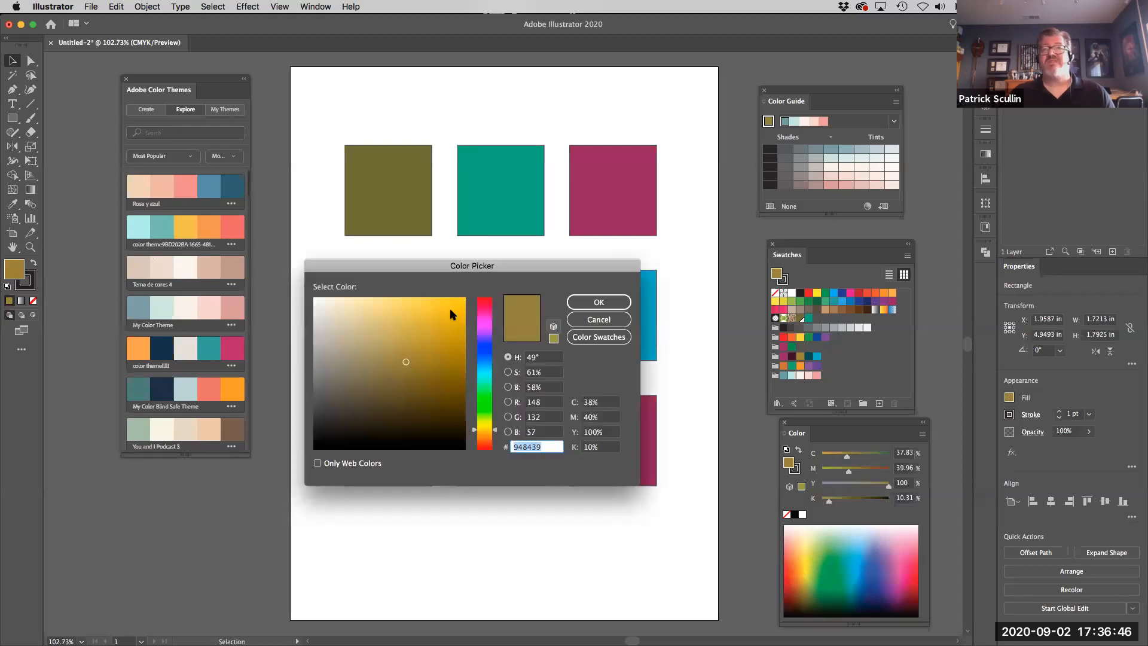
pyautogui.click(591, 321)
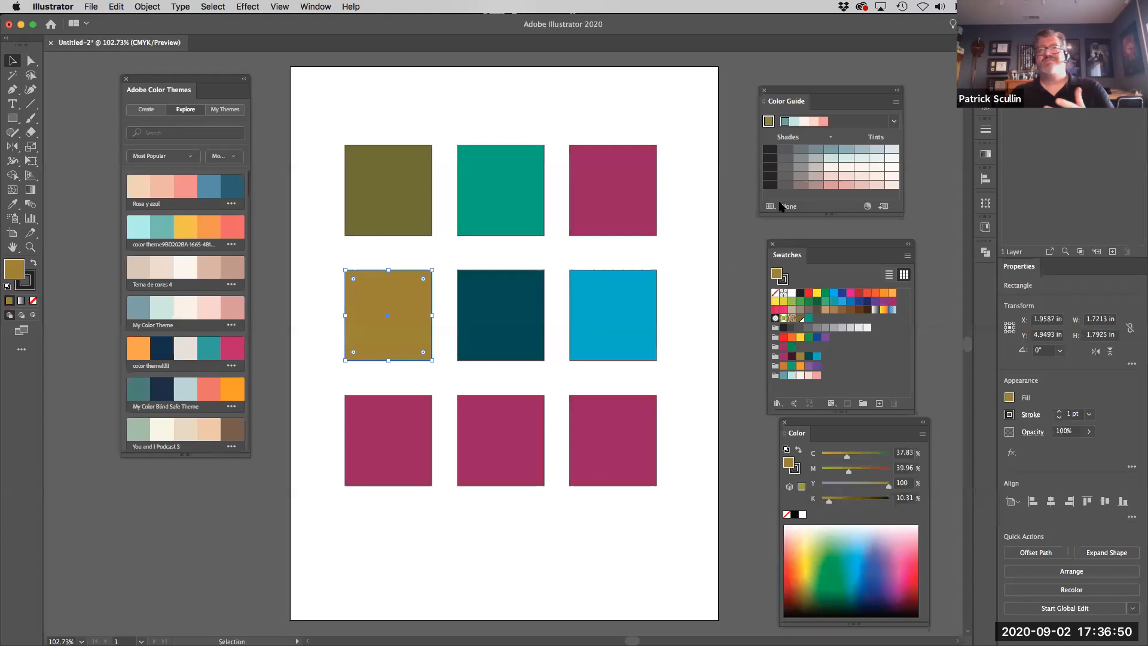